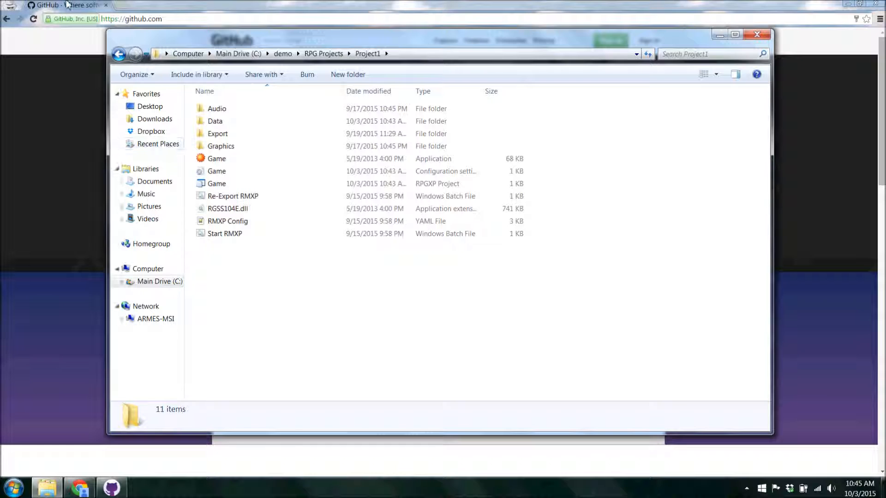
- Bring up the GitHub website and open its GitHub Desktop download page in a new tab
{"action": "left_click", "coordinate": [78, 12]}
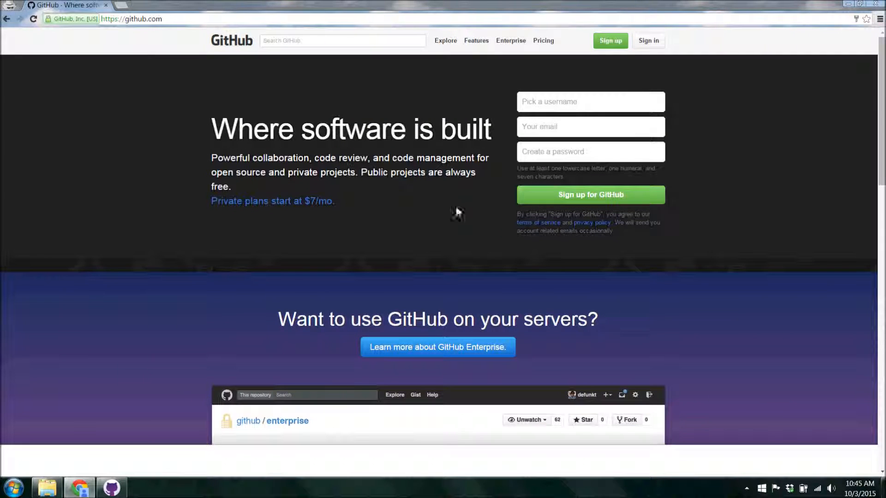
{"action": "scroll", "coordinate": [426, 212], "scroll_direction": "down", "scroll_amount": 14}
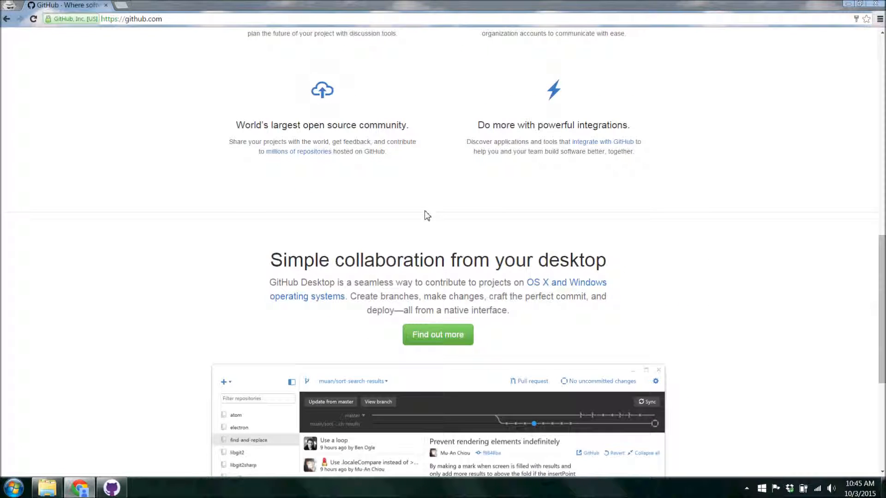
{"action": "middle_click", "coordinate": [436, 290]}
{"action": "left_click", "coordinate": [147, 5]}
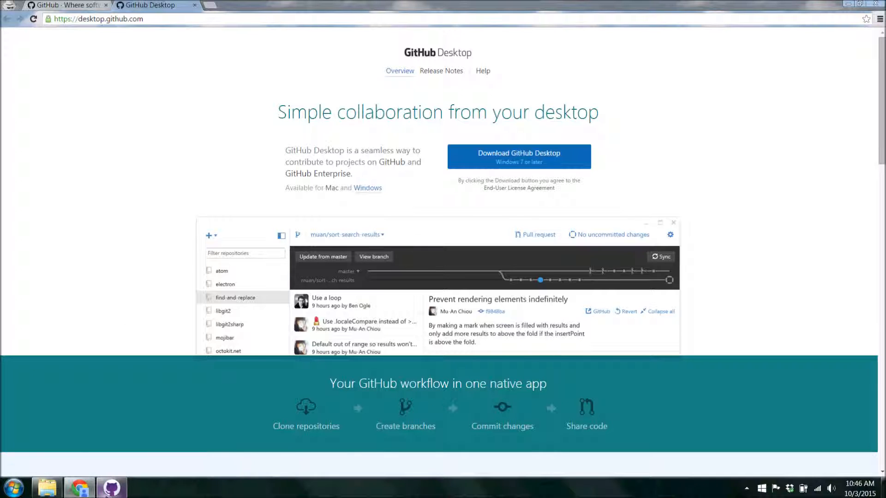
- Switch to GitHub Desktop and choose C:\demo\RPG Projects\Project1 as the local path of the repository to add
{"action": "left_click", "coordinate": [112, 488]}
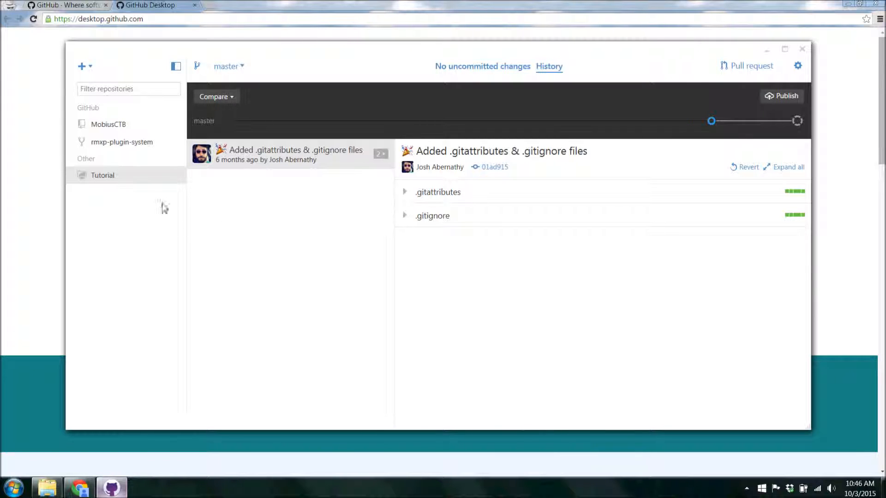
{"action": "left_click", "coordinate": [91, 70]}
{"action": "left_click", "coordinate": [206, 94]}
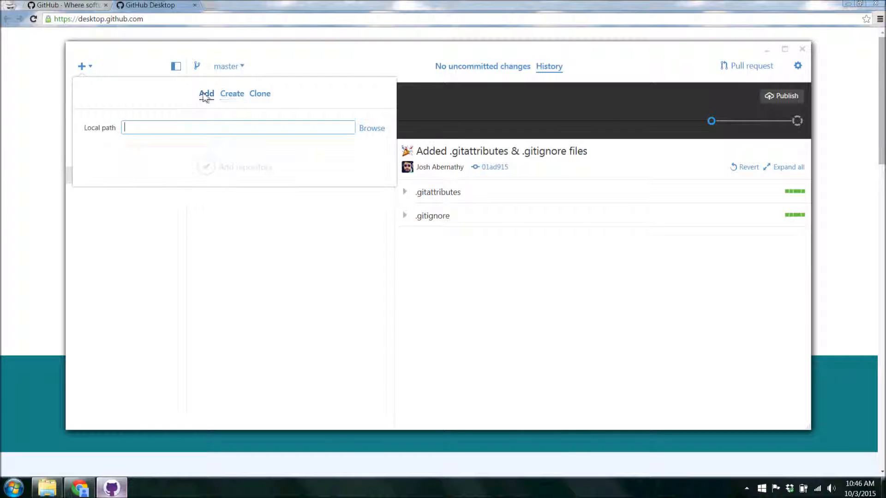
{"action": "left_click", "coordinate": [370, 131]}
{"action": "double_click", "coordinate": [403, 252]}
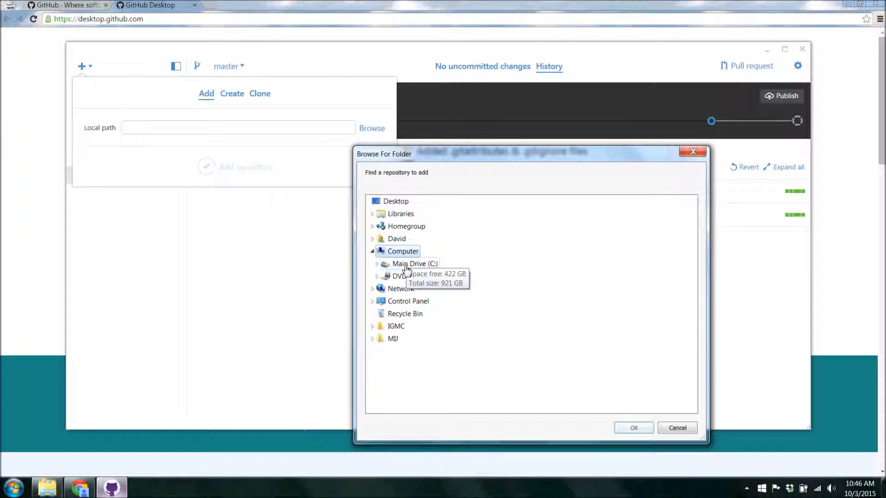
{"action": "double_click", "coordinate": [409, 264]}
{"action": "left_click", "coordinate": [412, 279]}
{"action": "left_click", "coordinate": [430, 303]}
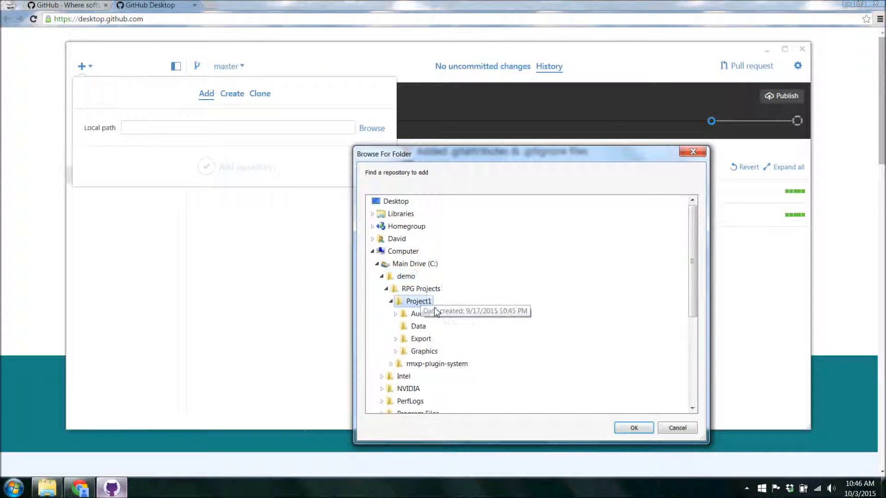
{"action": "left_click", "coordinate": [633, 429]}
- Create a new Project1 repository in the chosen folder, keeping the Windows git ignore option
{"action": "left_click", "coordinate": [281, 127]}
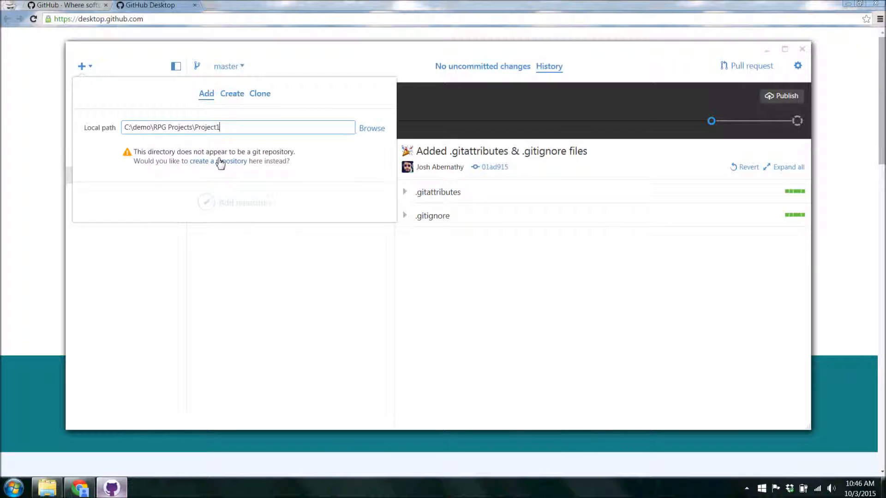
{"action": "left_click", "coordinate": [221, 161]}
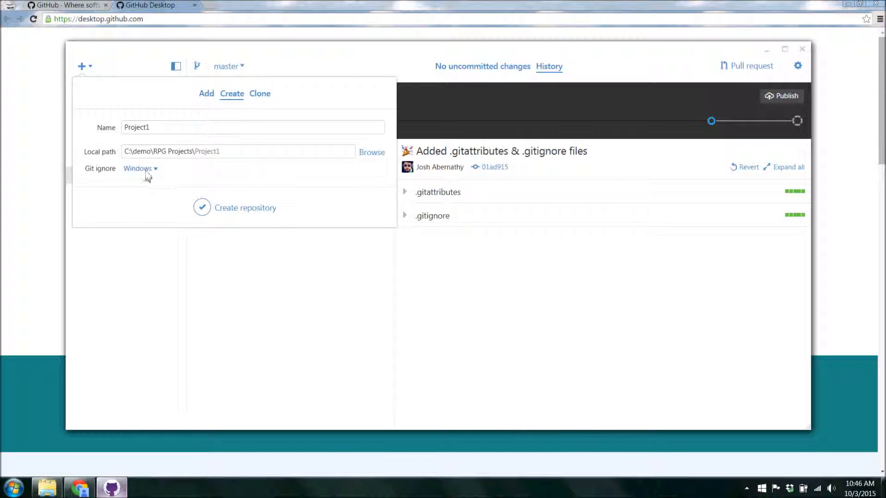
{"action": "left_click", "coordinate": [203, 208]}
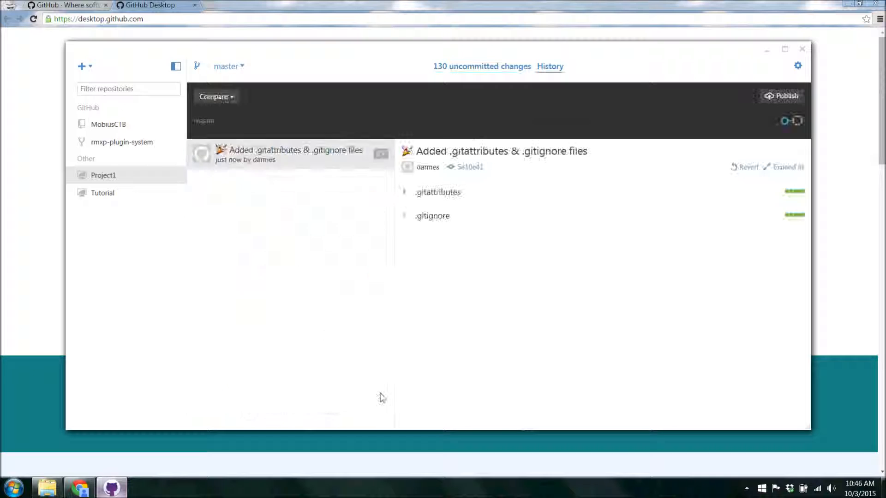
- Examine the uncommitted changes, comparing Data\Actors.rxdata with the contents of Export\Data\Classes.yaml
{"action": "left_click", "coordinate": [798, 121]}
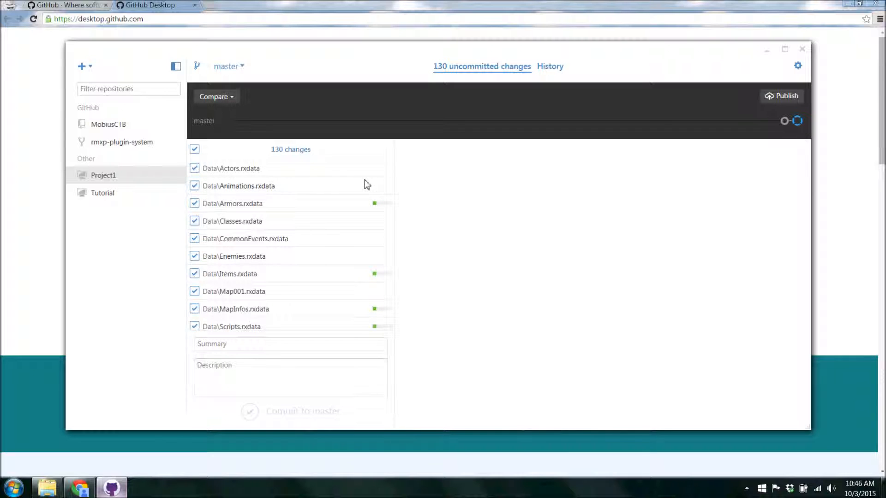
{"action": "left_click", "coordinate": [317, 176]}
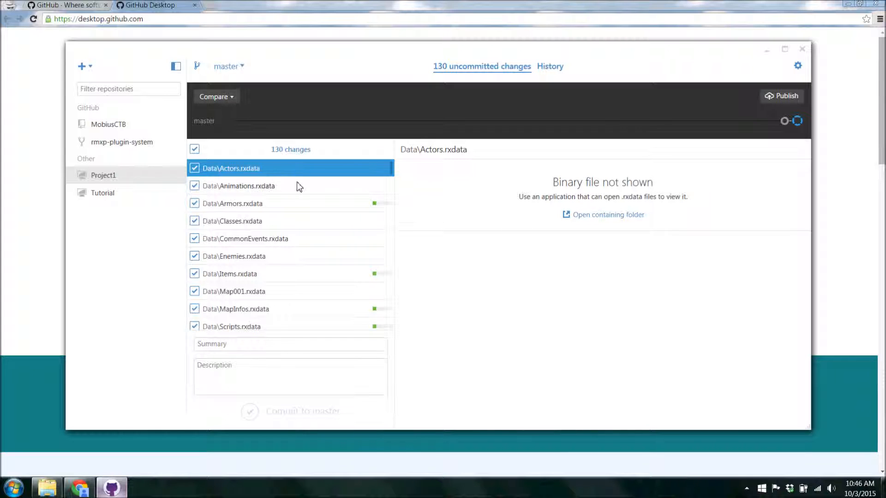
{"action": "scroll", "coordinate": [309, 179], "scroll_direction": "down", "scroll_amount": 5}
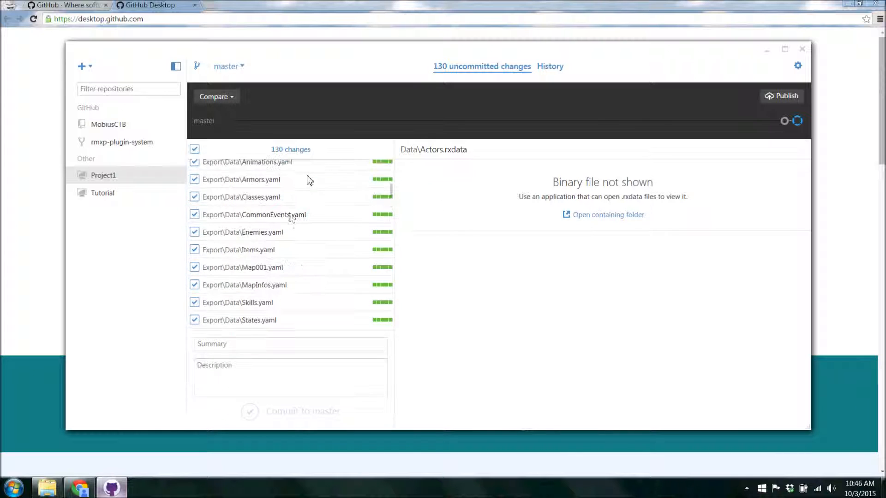
{"action": "left_click", "coordinate": [298, 198]}
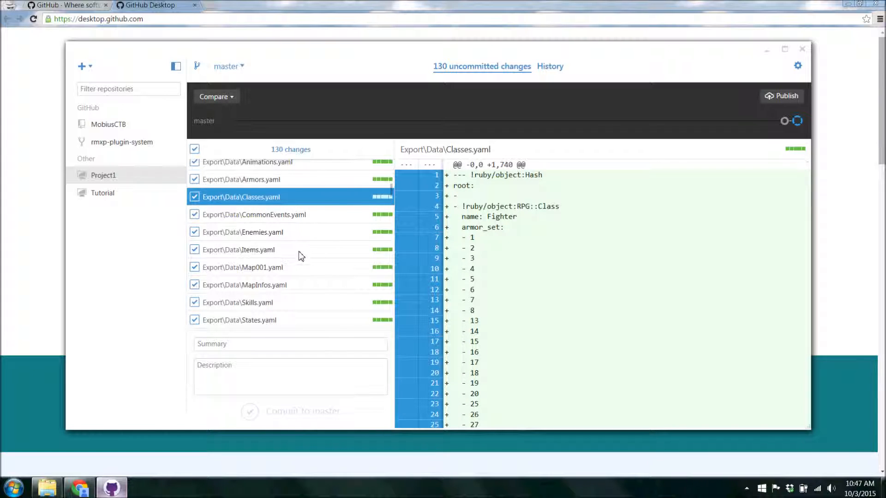
{"action": "scroll", "coordinate": [283, 239], "scroll_direction": "up", "scroll_amount": 5}
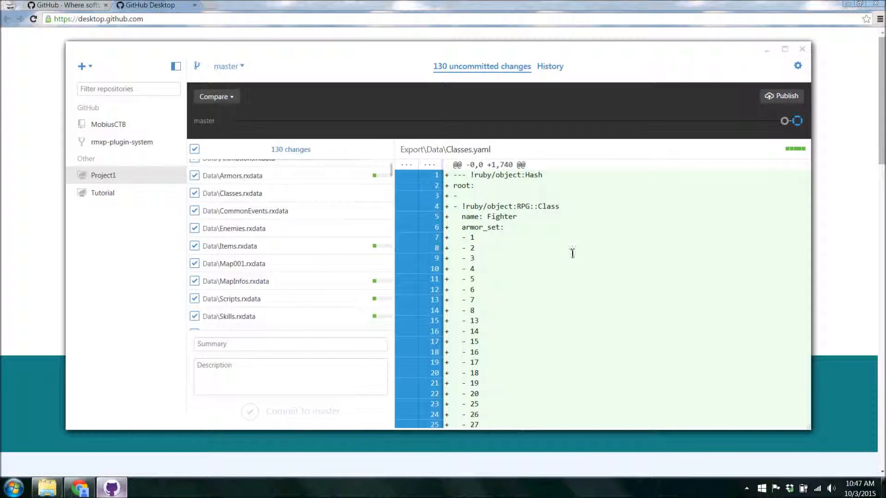
- Add a "# RXData" comment and the pattern *.rxdata at the start of the repository's ignored files and save the settings
{"action": "left_click", "coordinate": [798, 66]}
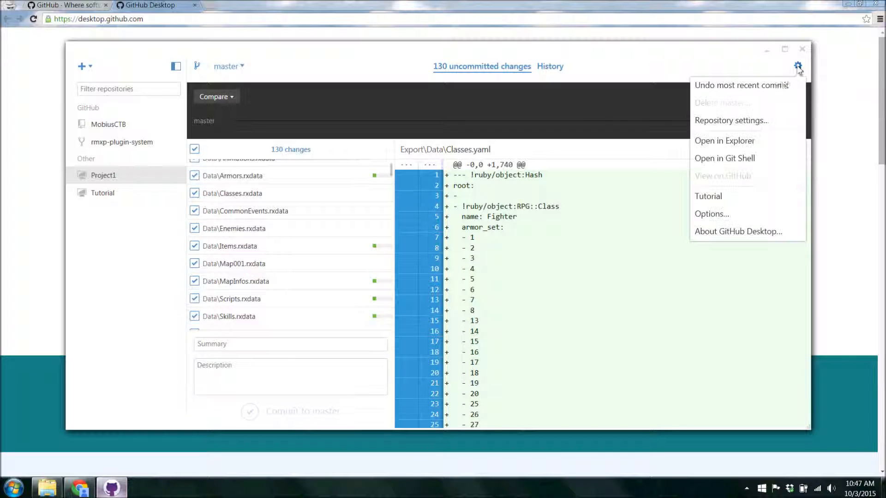
{"action": "left_click", "coordinate": [742, 120]}
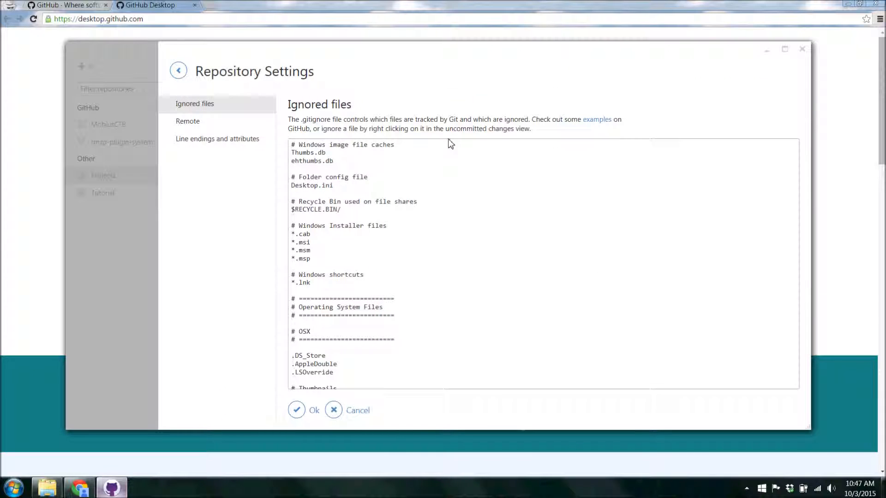
{"action": "left_click", "coordinate": [294, 147]}
{"action": "key", "text": "Return"}
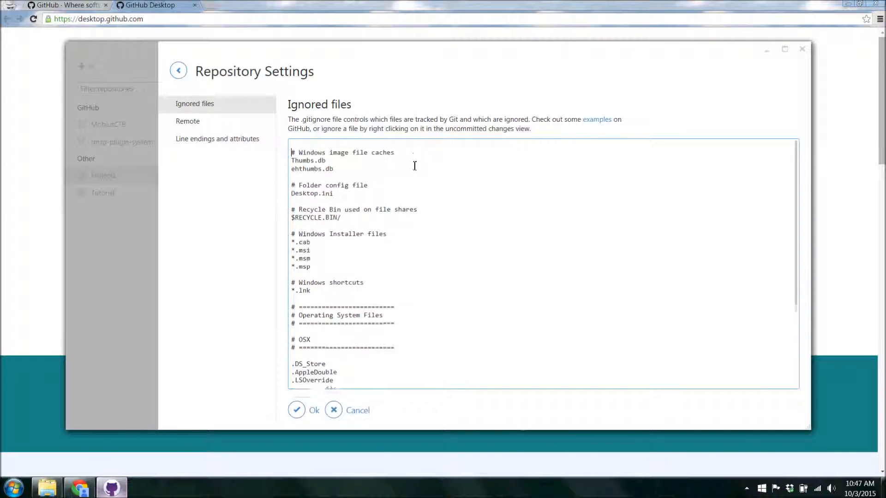
{"action": "key", "text": "Return"}
{"action": "key", "text": "Up"}
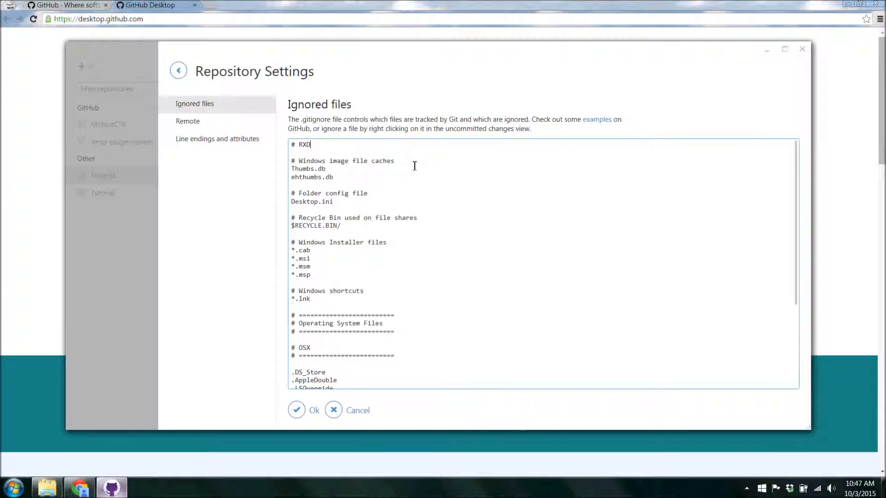
{"action": "type", "text": "# RXData"}
{"action": "key", "text": "Return"}
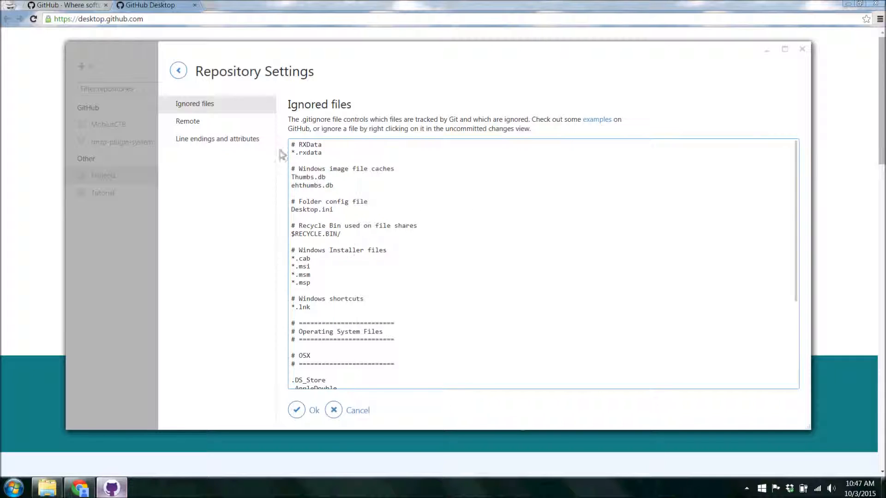
{"action": "left_click", "coordinate": [299, 412]}
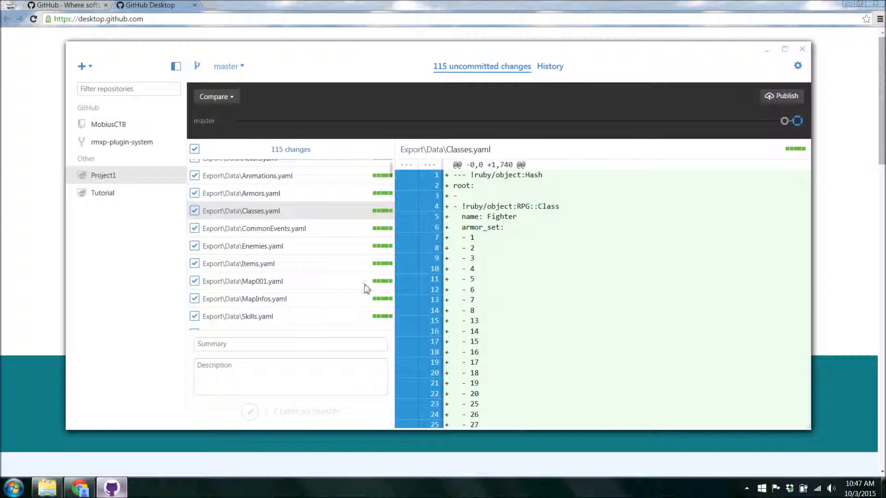
- Commit all remaining changes to master with the summary "Initial Commit"
{"action": "scroll", "coordinate": [326, 251], "scroll_direction": "up", "scroll_amount": 2}
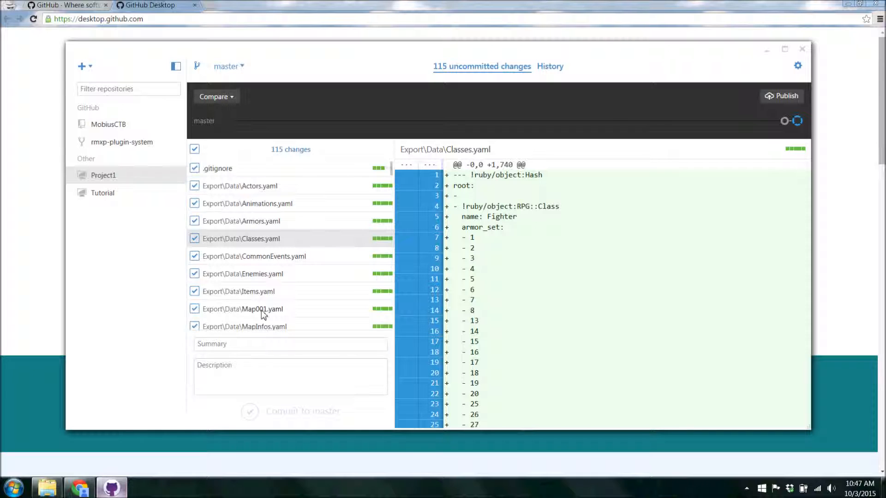
{"action": "scroll", "coordinate": [277, 289], "scroll_direction": "down", "scroll_amount": 1}
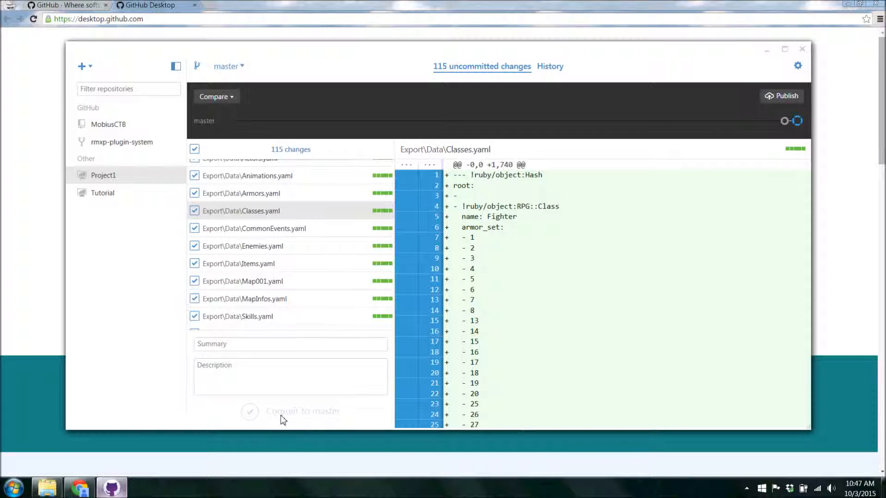
{"action": "left_click", "coordinate": [270, 348]}
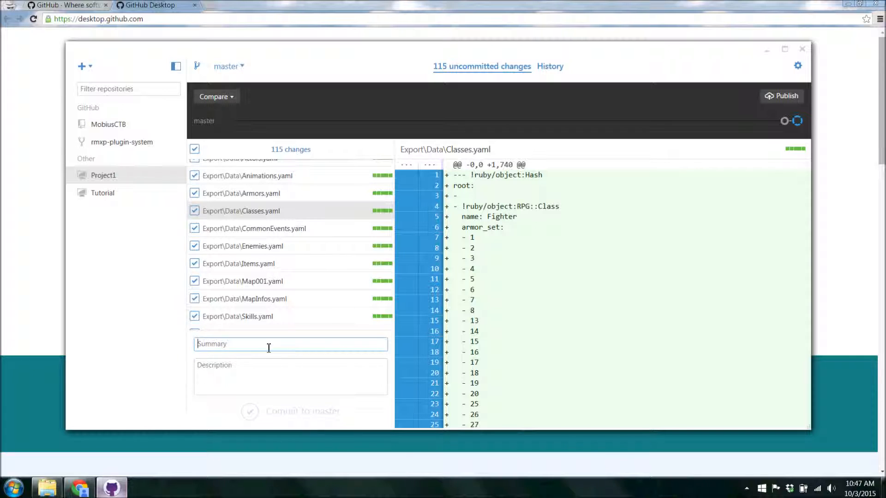
{"action": "type", "text": "Initial Commit"}
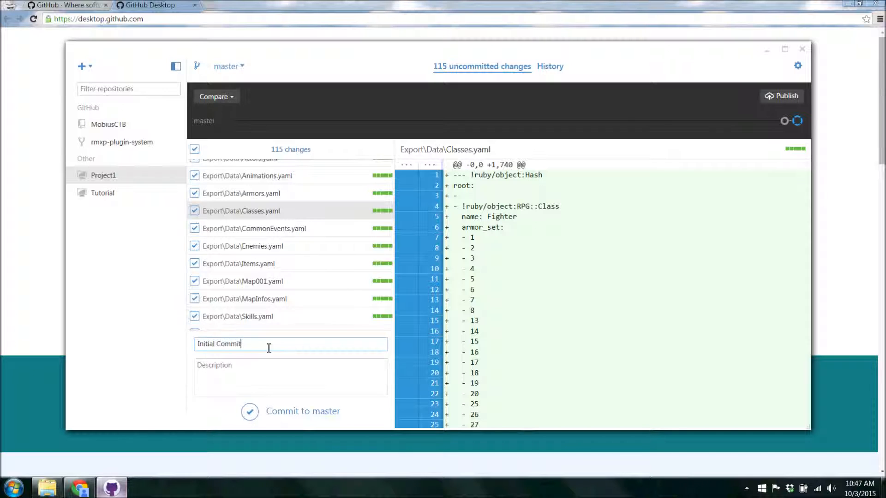
{"action": "left_click", "coordinate": [256, 414]}
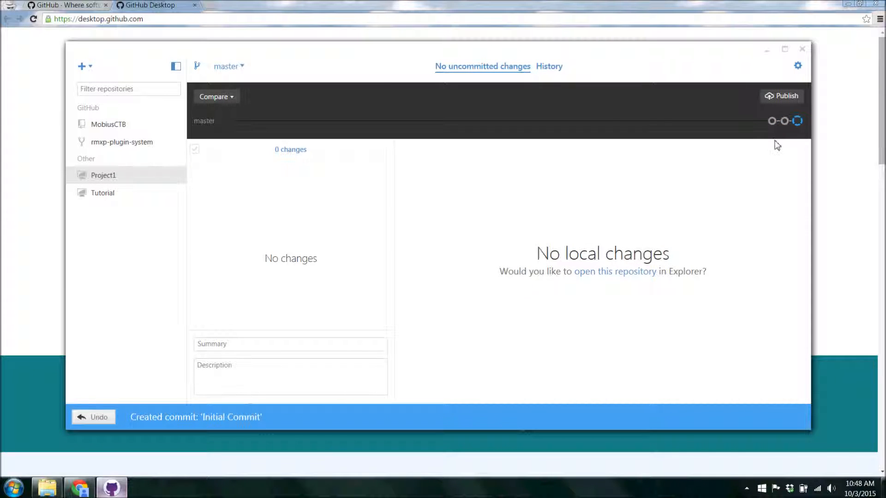
- Examine the Initial Commit and its files in the history, and return to the uncommitted changes view
{"action": "mouse_move", "coordinate": [784, 124]}
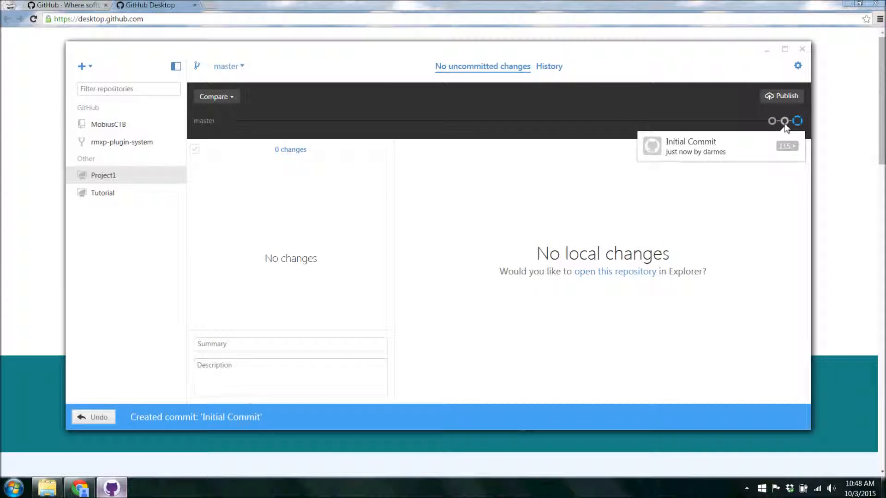
{"action": "left_click", "coordinate": [785, 122]}
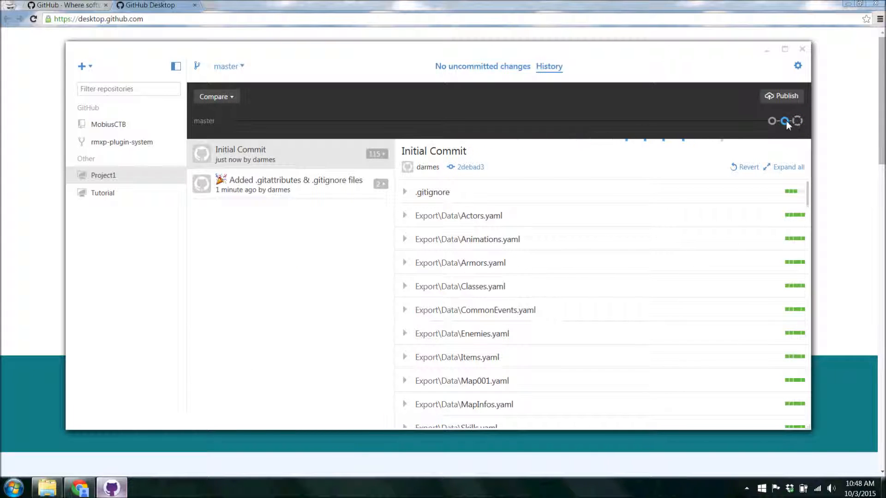
{"action": "left_click", "coordinate": [798, 121]}
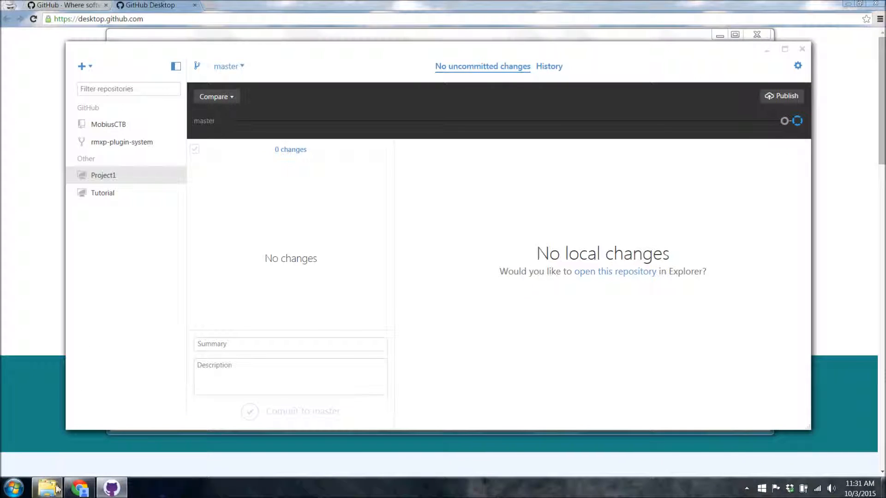
- Launch Project1 in RPG Maker XP from the project folder's Start RMXP batch file and open the database
{"action": "left_click", "coordinate": [51, 488]}
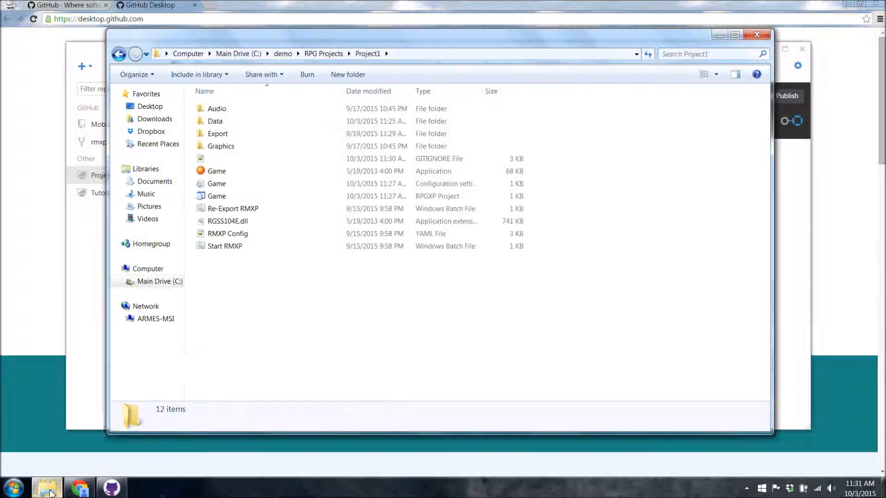
{"action": "double_click", "coordinate": [268, 249]}
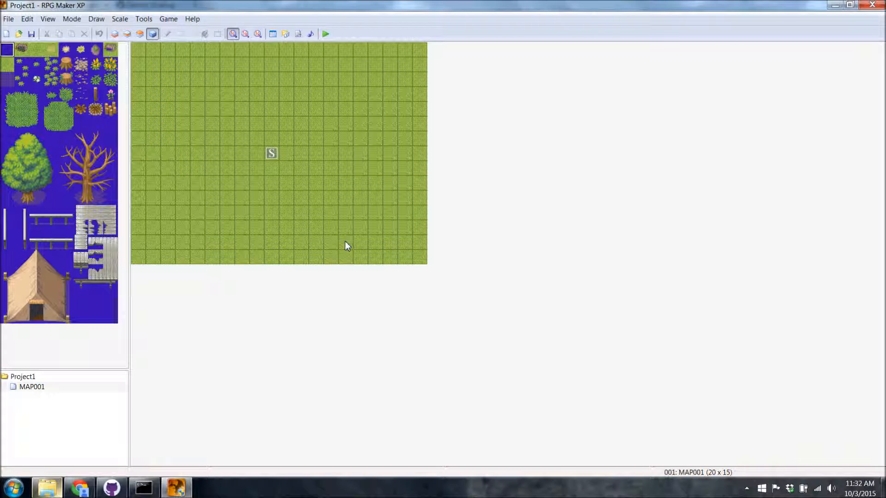
{"action": "key", "text": "F9"}
- Raise the maximum number of actors in the database to 9
{"action": "left_click", "coordinate": [299, 390]}
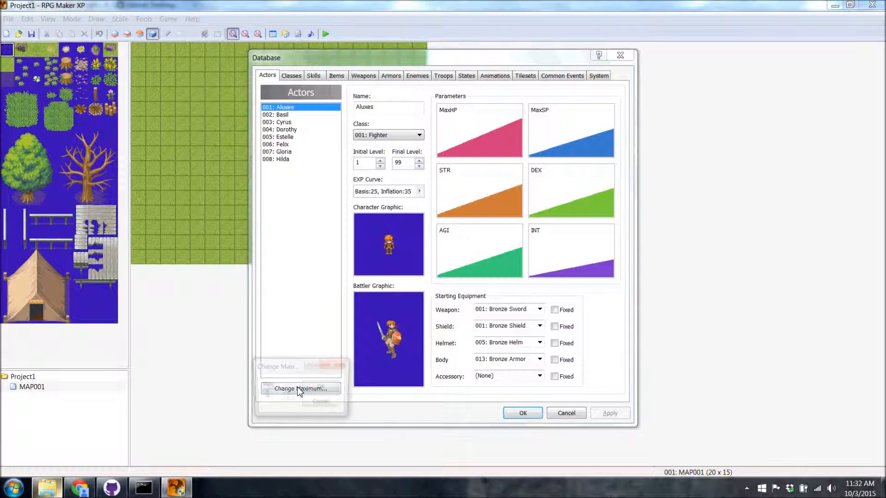
{"action": "left_click", "coordinate": [286, 392]}
{"action": "left_click", "coordinate": [316, 390]}
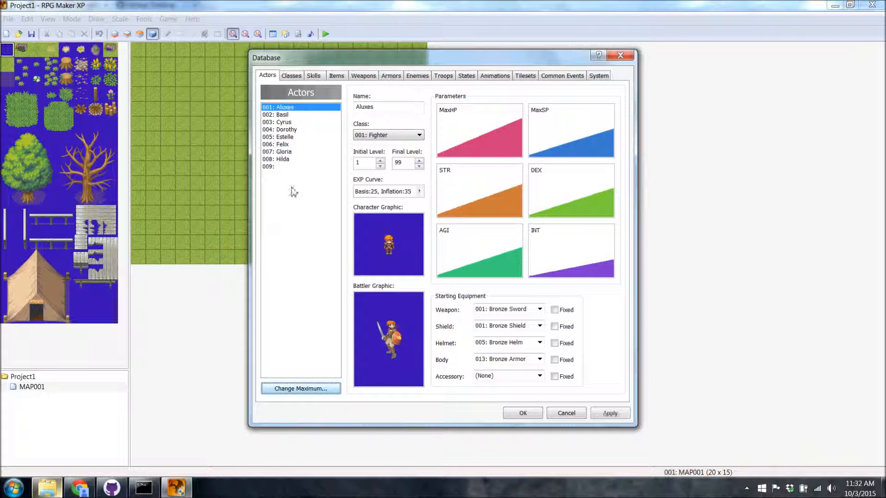
- Copy the actor Dorothy into the empty slot 009, rename the copy Anna and confirm the database changes
{"action": "left_click", "coordinate": [290, 130]}
{"action": "key", "text": "ctrl+c"}
{"action": "left_click", "coordinate": [286, 166]}
{"action": "key", "text": "ctrl+v"}
{"action": "double_click", "coordinate": [384, 107]}
{"action": "type", "text": "Anna"}
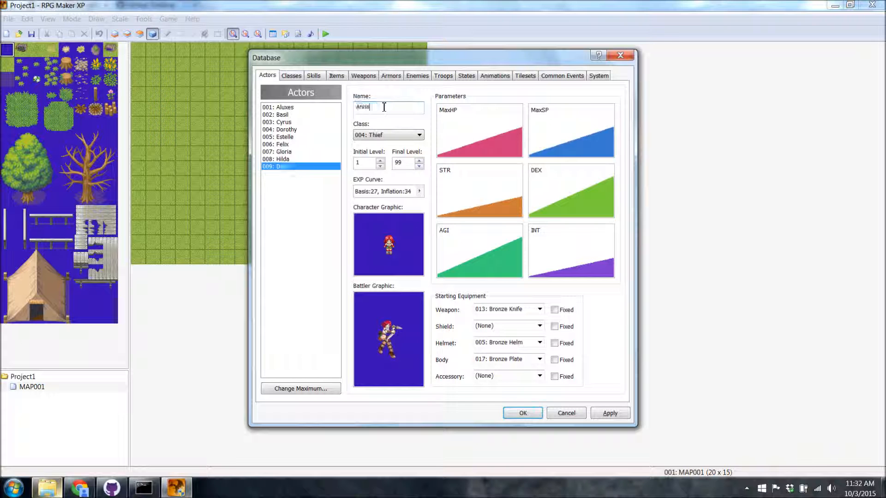
{"action": "left_click", "coordinate": [523, 414]}
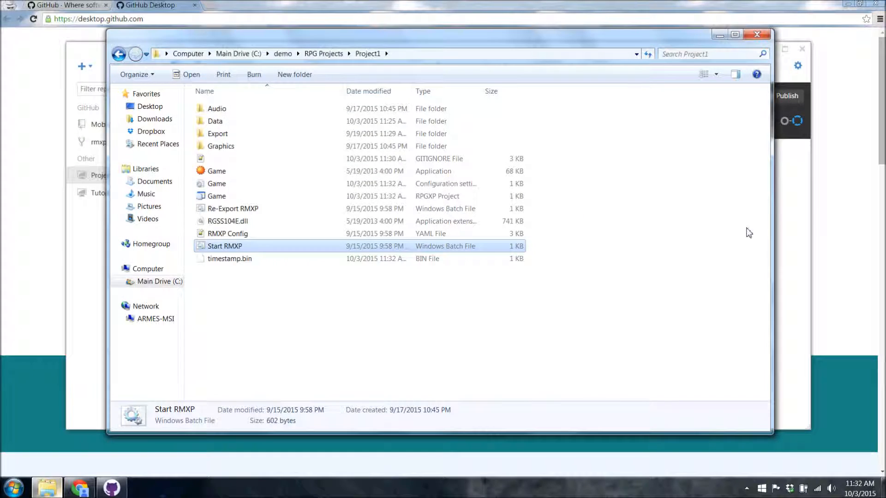
- Review the Actors.yaml change in GitHub Desktop and commit it to master with the summary "Added Anna"
{"action": "left_click", "coordinate": [801, 170]}
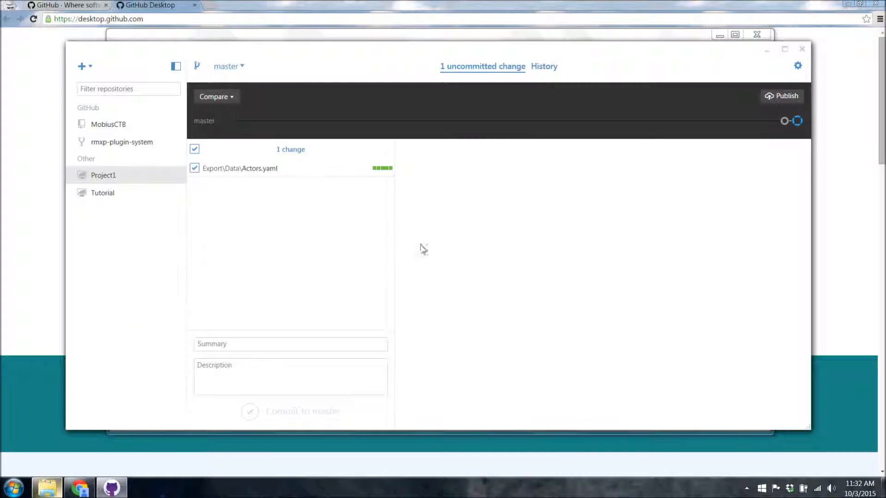
{"action": "left_click", "coordinate": [338, 174]}
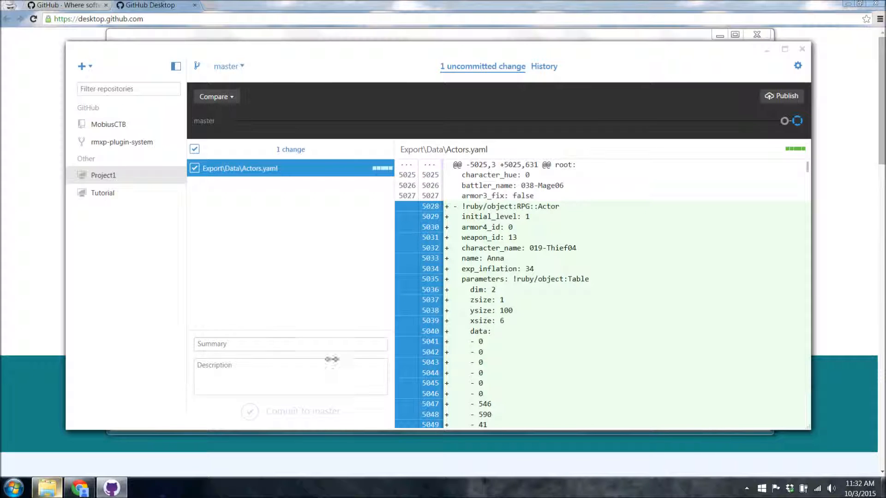
{"action": "left_click", "coordinate": [324, 345]}
{"action": "type", "text": "A"}
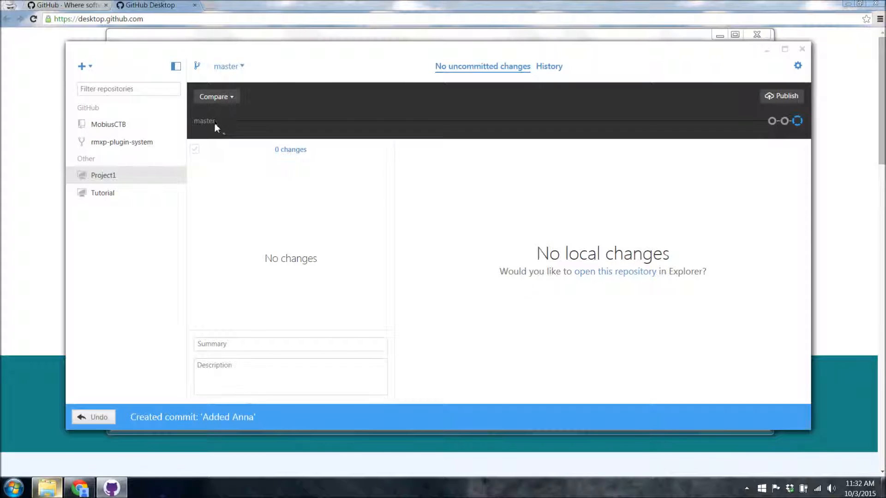
- Create a new branch named "Add new weapons" from master
{"action": "left_click", "coordinate": [198, 69]}
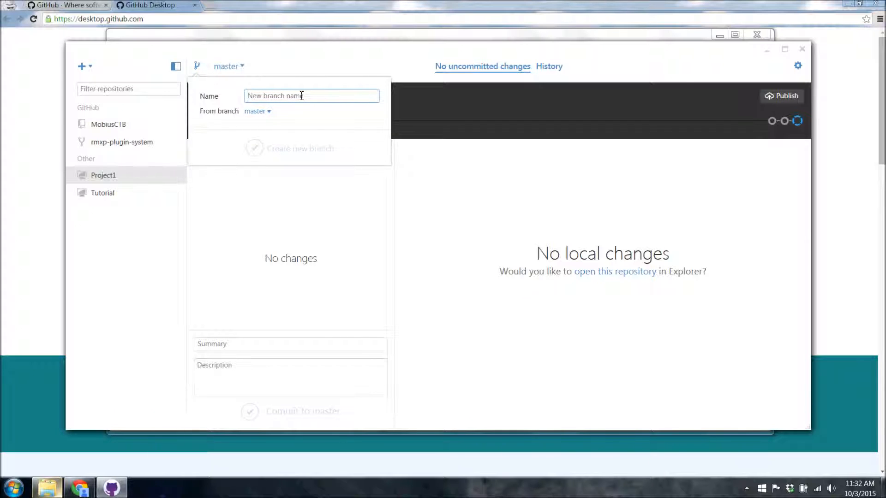
{"action": "type", "text": "Add new weapons"}
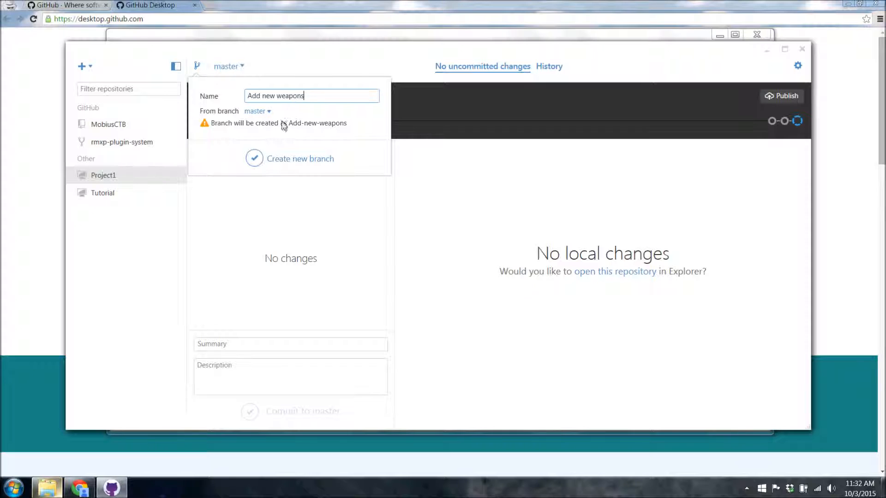
{"action": "left_click", "coordinate": [254, 158]}
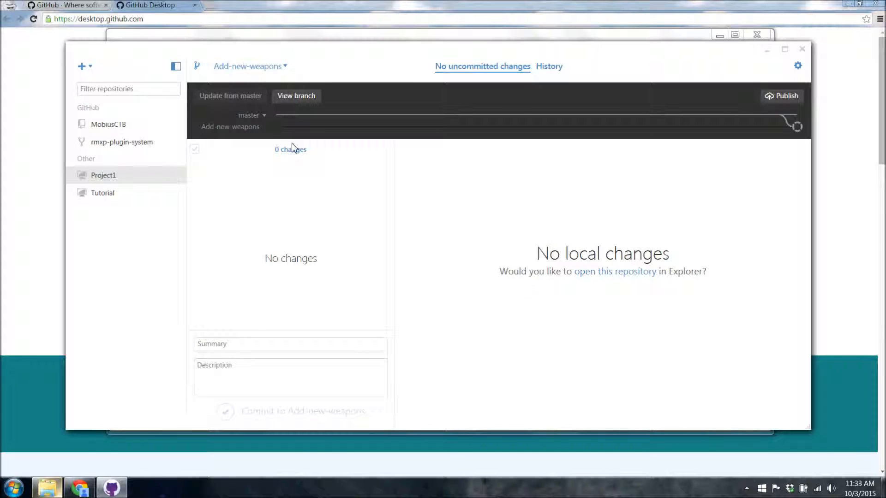
- Launch Project1 in RPG Maker XP with the Start RMXP batch file and raise the database's maximum number of weapons to 33
{"action": "left_click", "coordinate": [47, 488]}
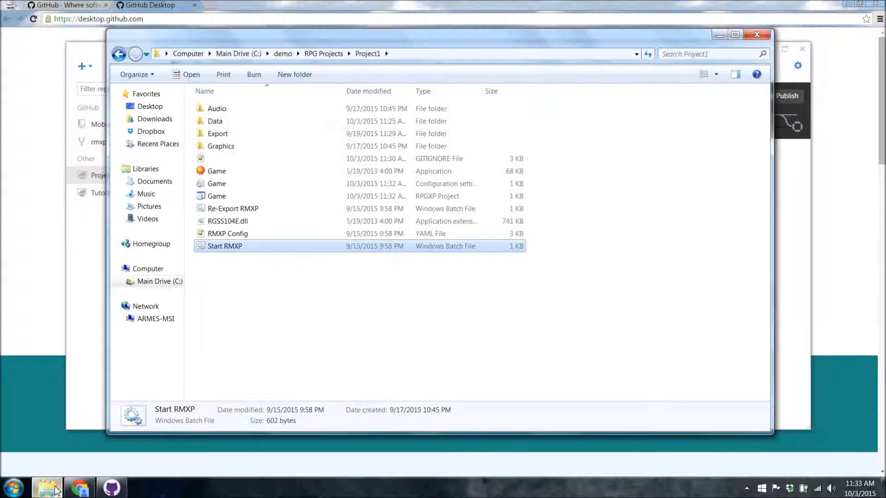
{"action": "double_click", "coordinate": [235, 247]}
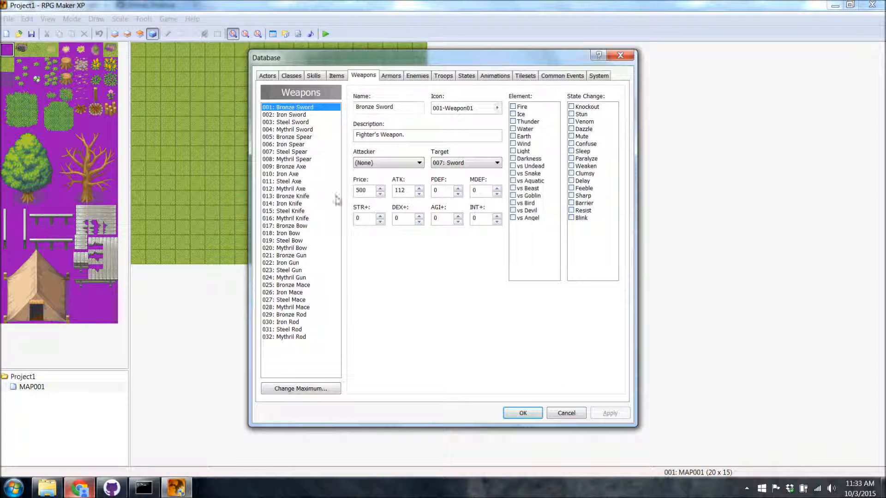
{"action": "left_click", "coordinate": [296, 393]}
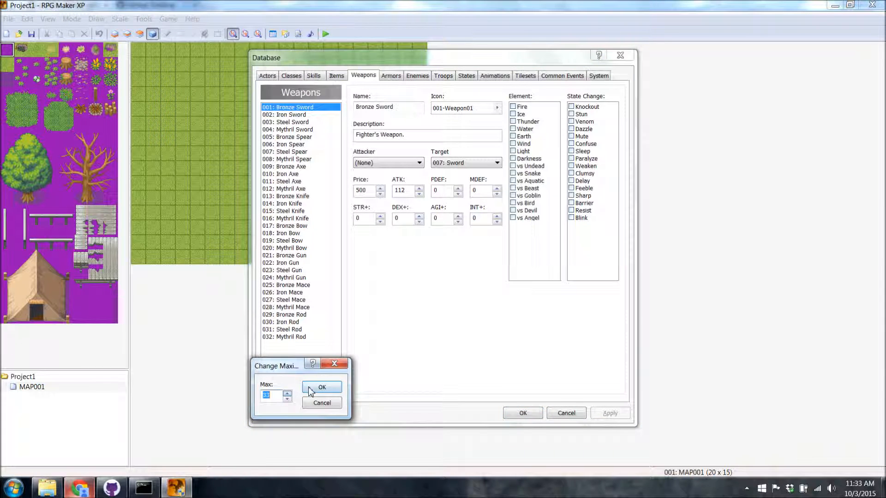
{"action": "left_click", "coordinate": [309, 390]}
- Copy the weapon Mythril Rod into the empty slot 033, rename the copy "Mythril Rod 2", confirm the database and close RPG Maker XP
{"action": "left_click", "coordinate": [299, 339]}
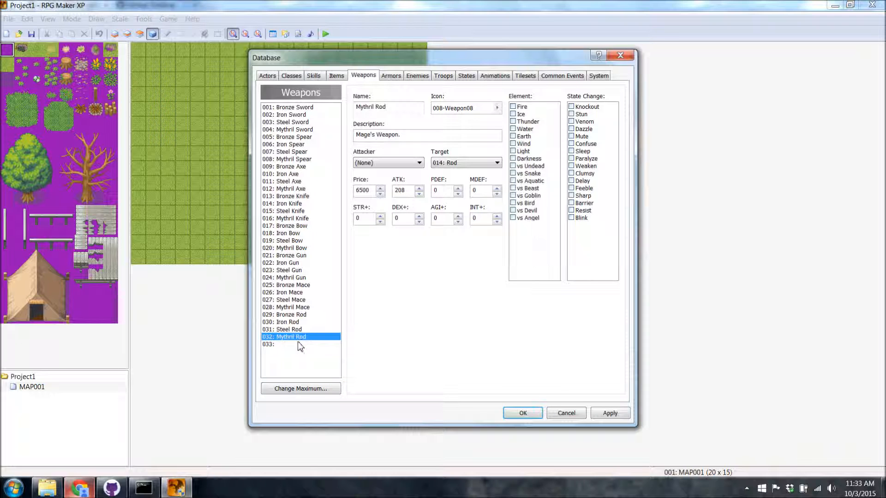
{"action": "left_click", "coordinate": [299, 345]}
{"action": "key", "text": "ctrl+v"}
{"action": "left_click", "coordinate": [408, 106]}
{"action": "type", "text": "2"}
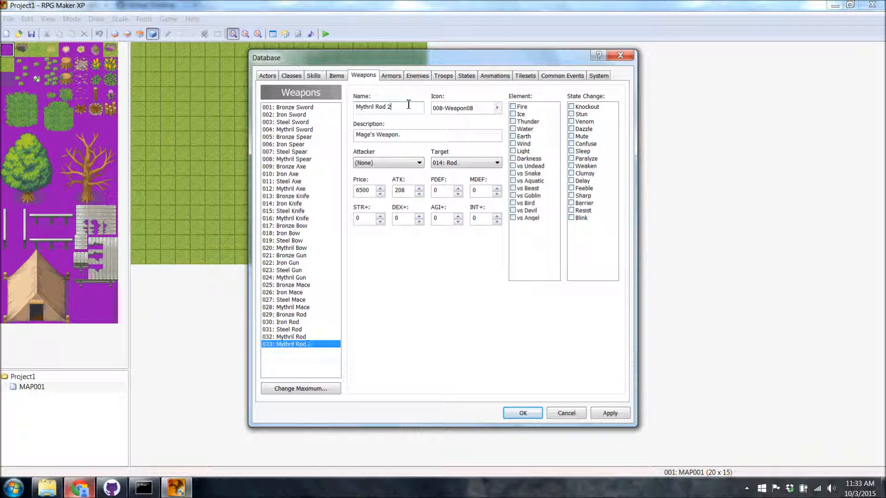
{"action": "left_click", "coordinate": [523, 413]}
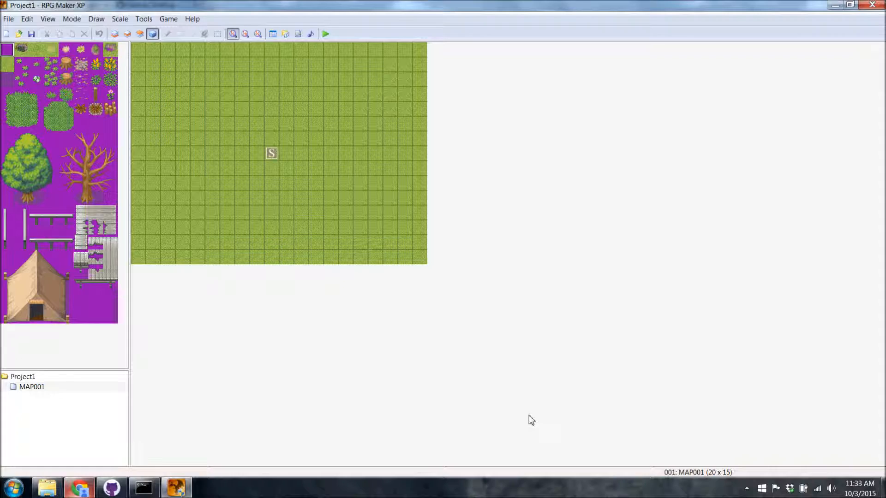
{"action": "left_click", "coordinate": [873, 5]}
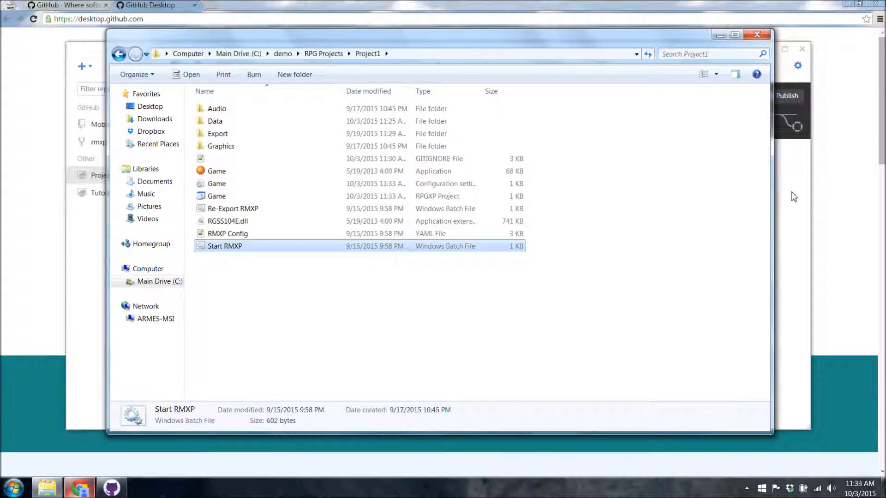
- Review the Weapons.yaml change in GitHub Desktop and commit it to Add-new-weapons with the summary "Added new weapon"
{"action": "left_click", "coordinate": [794, 197]}
{"action": "left_click", "coordinate": [318, 169]}
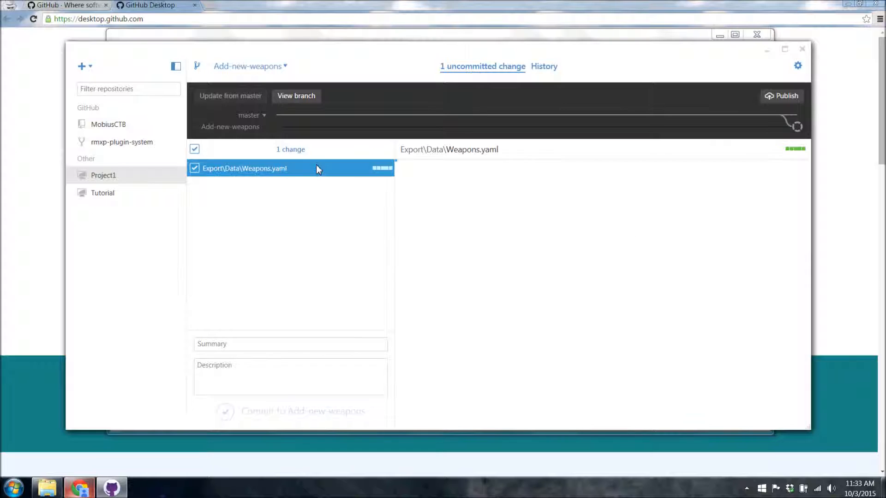
{"action": "left_click", "coordinate": [289, 344]}
{"action": "type", "text": "Added new"}
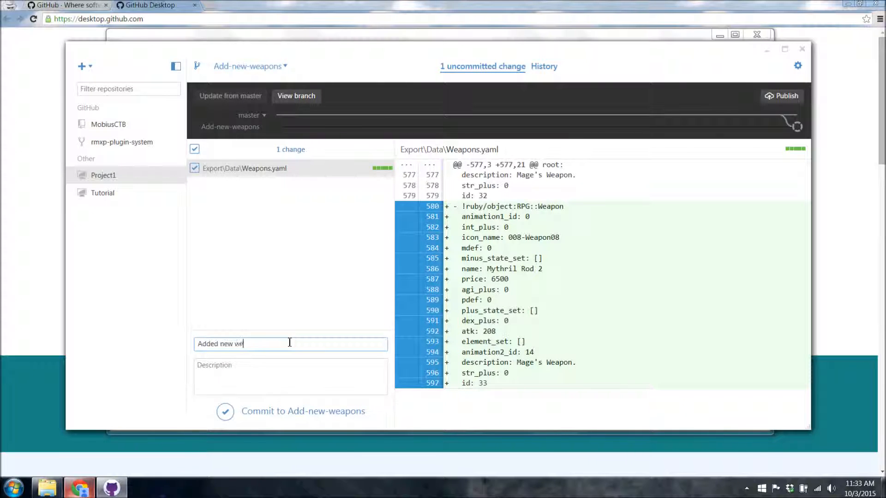
{"action": "type", "text": " weapons"}
{"action": "key", "text": "BackSpace"}
{"action": "left_click", "coordinate": [225, 411]}
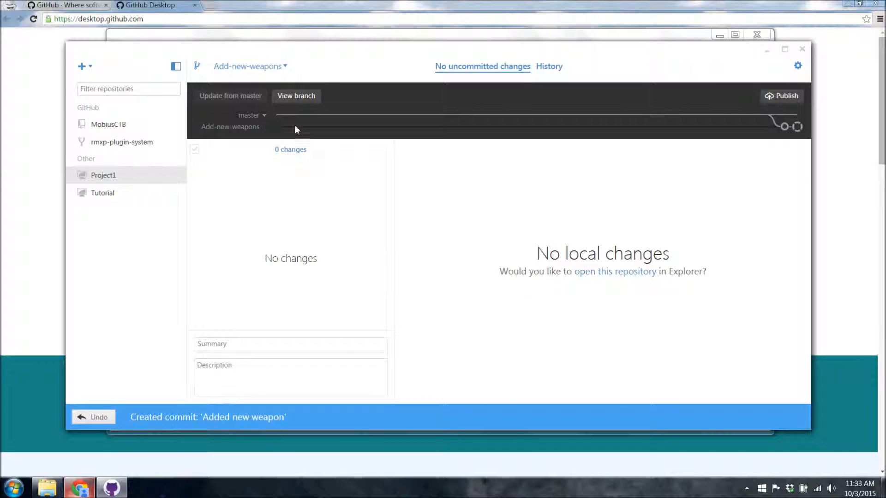
- Switch the repository to the master branch and relaunch Project1 in RPG Maker XP with the Start RMXP batch file
{"action": "left_click", "coordinate": [281, 66]}
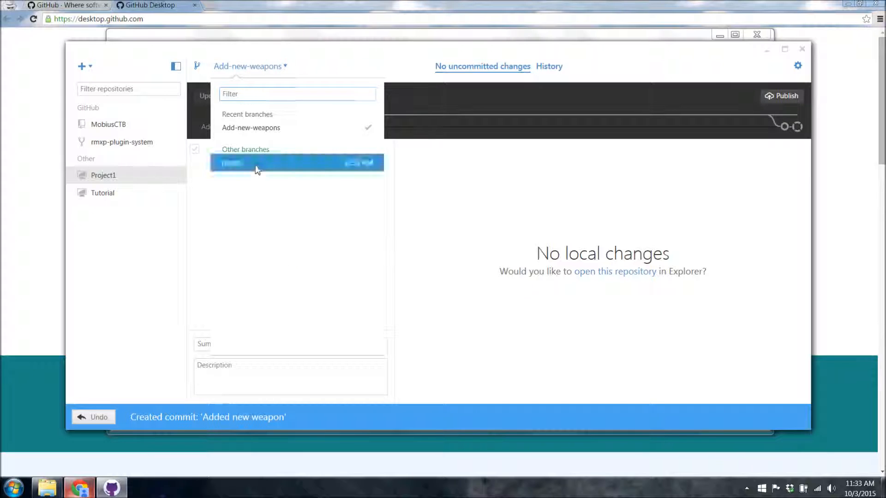
{"action": "left_click", "coordinate": [256, 164]}
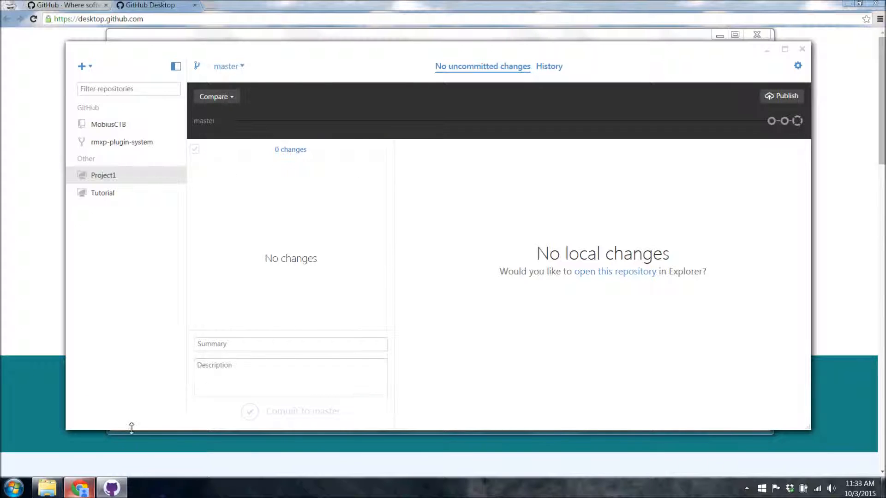
{"action": "left_click", "coordinate": [47, 488]}
{"action": "double_click", "coordinate": [243, 249]}
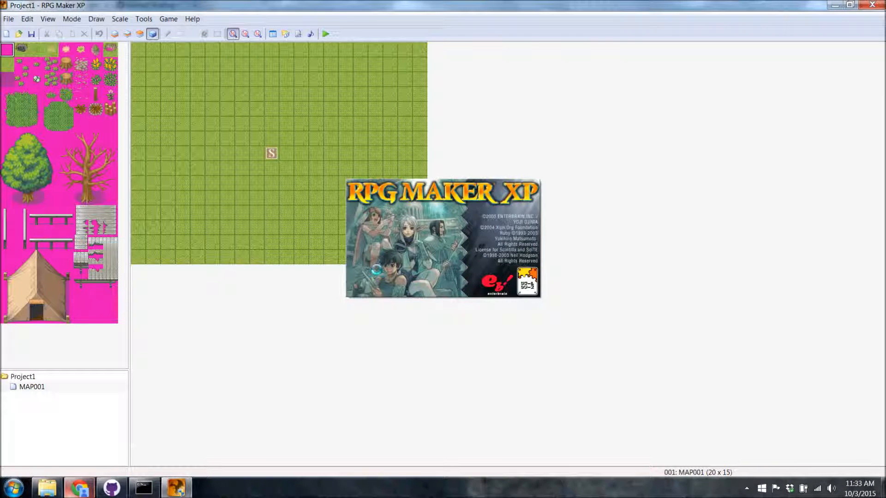
- Check the weapons list in the database for the master branch, and close RPG Maker XP without saving the project
{"action": "key", "text": "F9"}
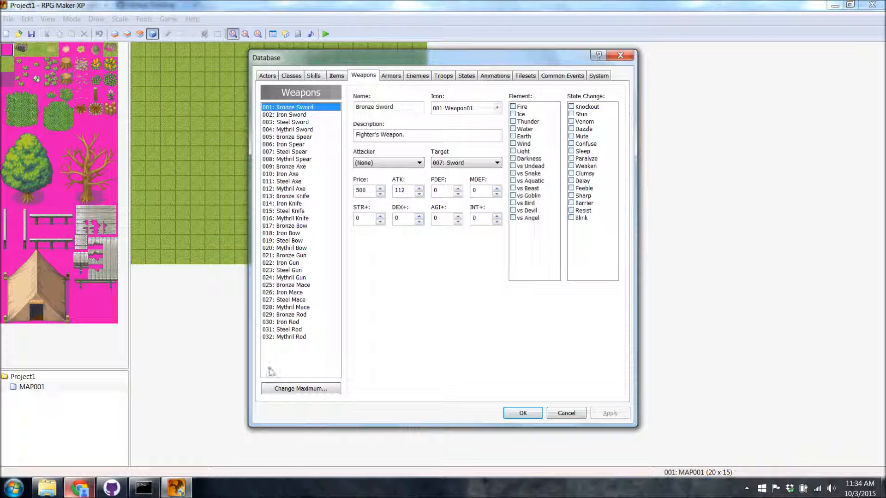
{"action": "left_click", "coordinate": [521, 414]}
{"action": "left_click", "coordinate": [881, 5]}
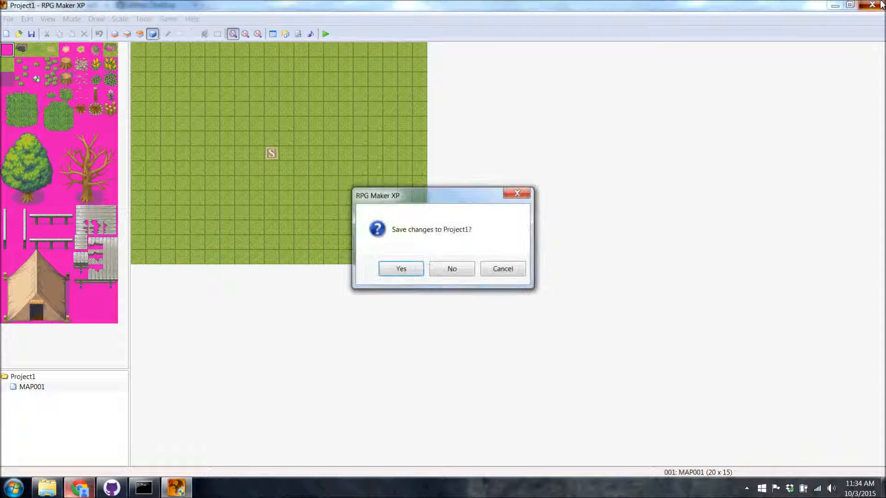
{"action": "left_click", "coordinate": [450, 269]}
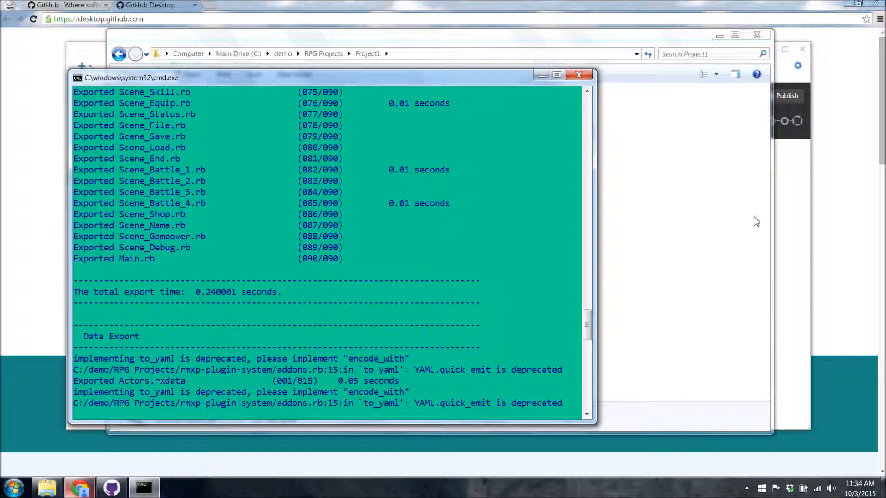
- Create a new branch named "Add new state" from master in GitHub Desktop
{"action": "left_click", "coordinate": [786, 187]}
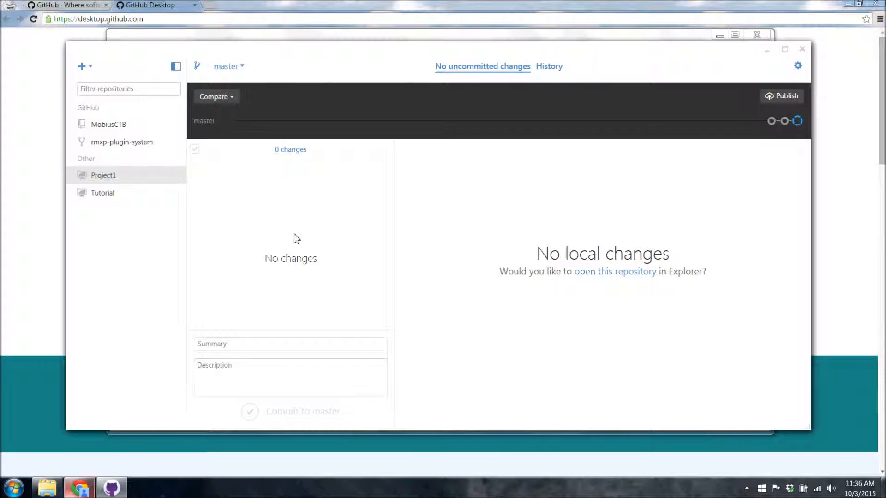
{"action": "left_click", "coordinate": [197, 67]}
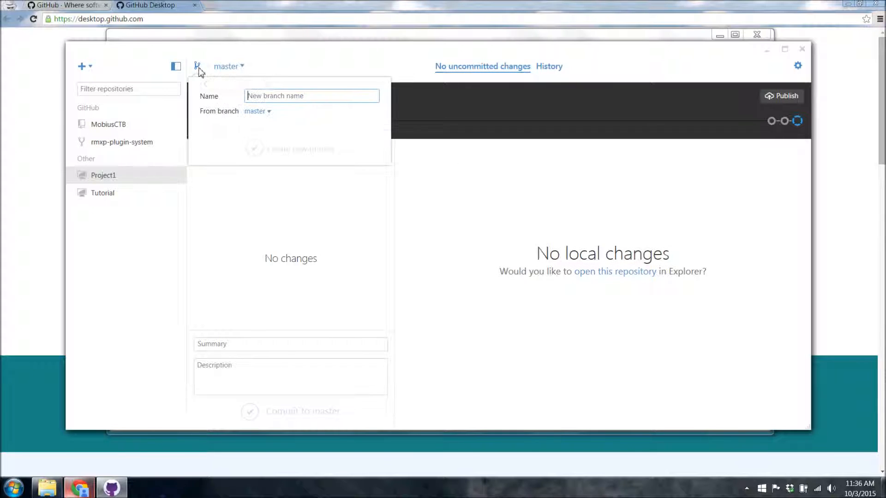
{"action": "type", "text": "Add new state"}
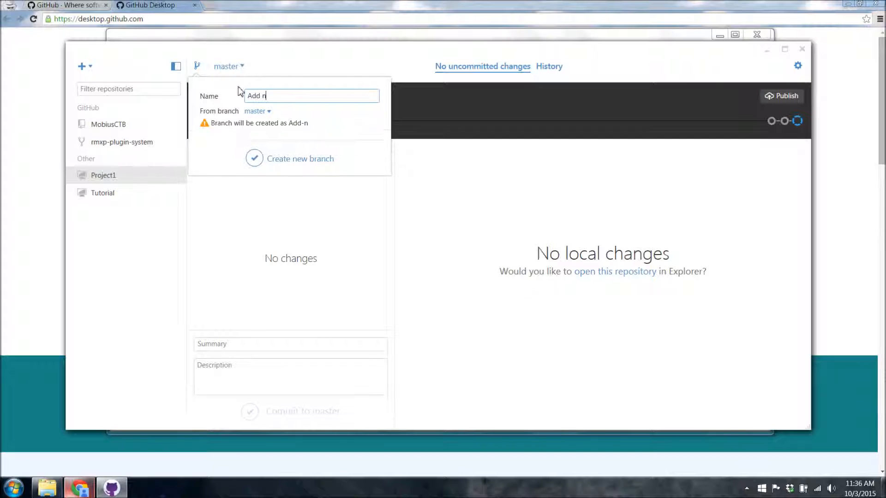
{"action": "left_click", "coordinate": [256, 162]}
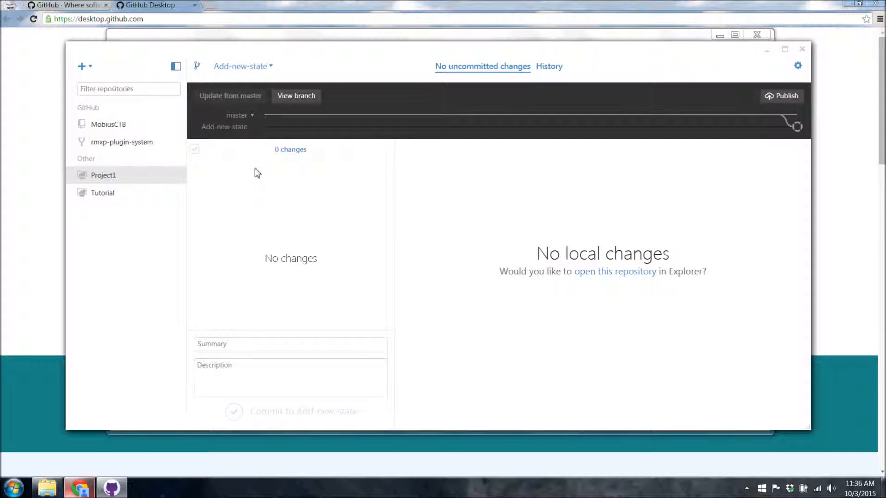
- Launch Project1 in RPG Maker XP with the Start RMXP batch file and raise the database's maximum number of states by one
{"action": "left_click", "coordinate": [51, 487]}
{"action": "double_click", "coordinate": [245, 242]}
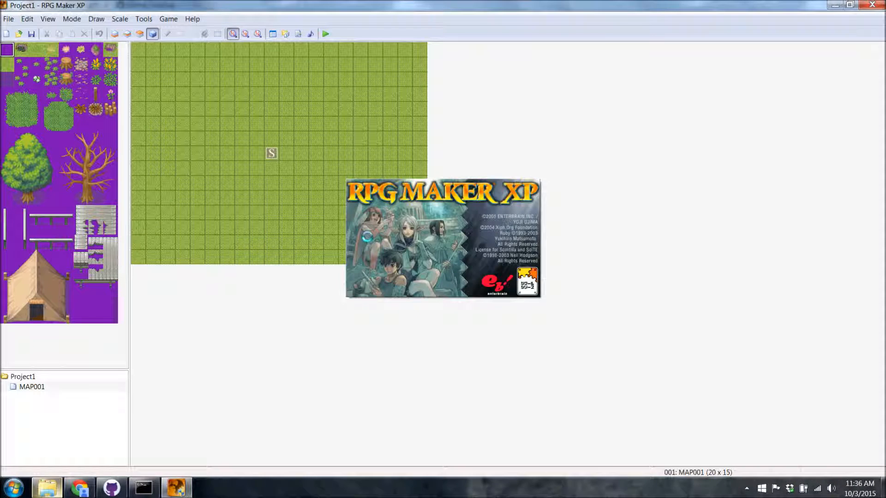
{"action": "key", "text": "F9"}
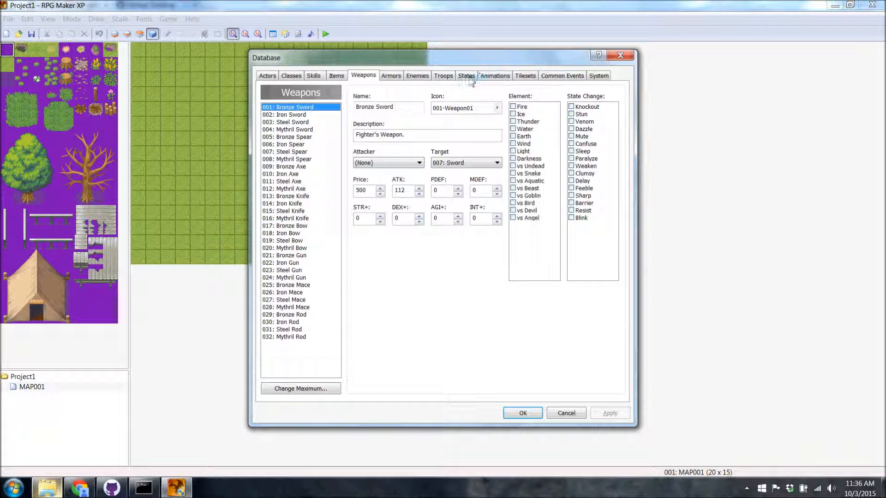
{"action": "left_click", "coordinate": [468, 77]}
{"action": "left_click", "coordinate": [300, 389]}
{"action": "left_click", "coordinate": [287, 393]}
{"action": "left_click", "coordinate": [323, 387]}
- Copy the state Resist into the new empty slot, rename the copy "Resist 2", confirm the database and close RPG Maker XP
{"action": "left_click", "coordinate": [280, 211]}
{"action": "key", "text": "ctrl+c"}
{"action": "left_click", "coordinate": [283, 226]}
{"action": "key", "text": "ctrl+v"}
{"action": "left_click", "coordinate": [383, 109]}
{"action": "type", "text": "2"}
{"action": "left_click", "coordinate": [522, 413]}
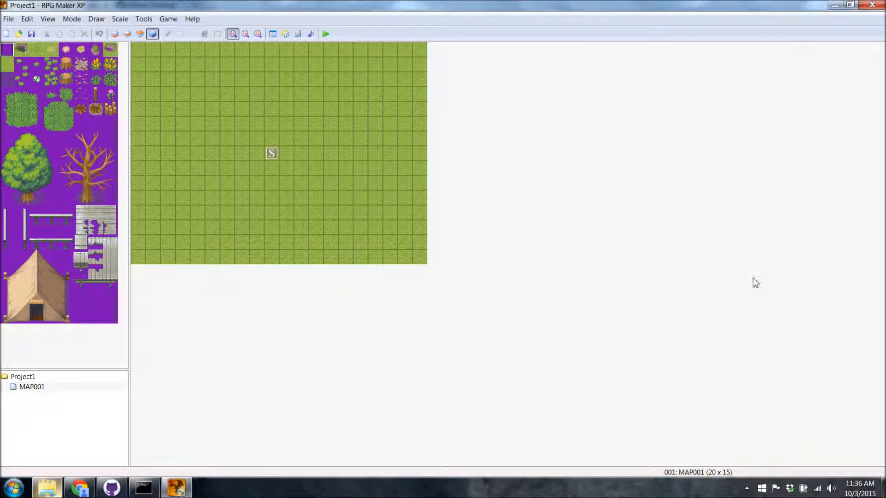
{"action": "left_click", "coordinate": [872, 5]}
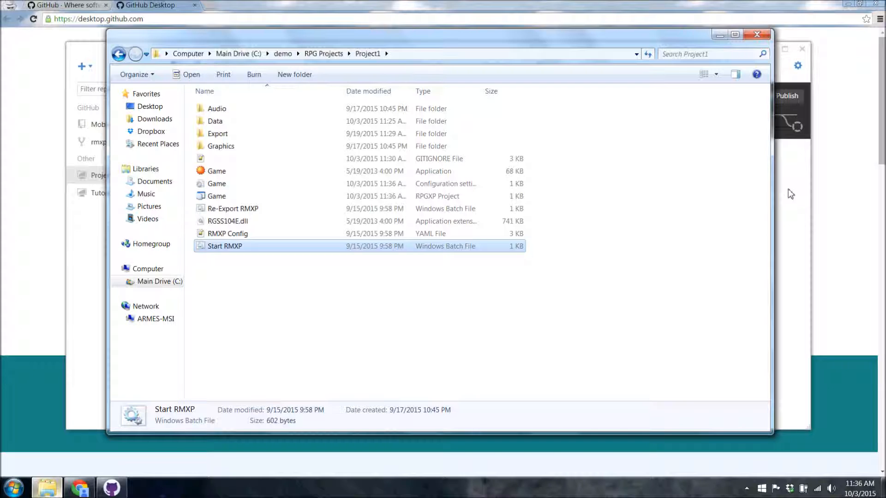
- Review the uncommitted changes to States.yaml, Enemies.yaml and Classes.yaml on the Add-new-state branch in GitHub Desktop
{"action": "left_click", "coordinate": [791, 192]}
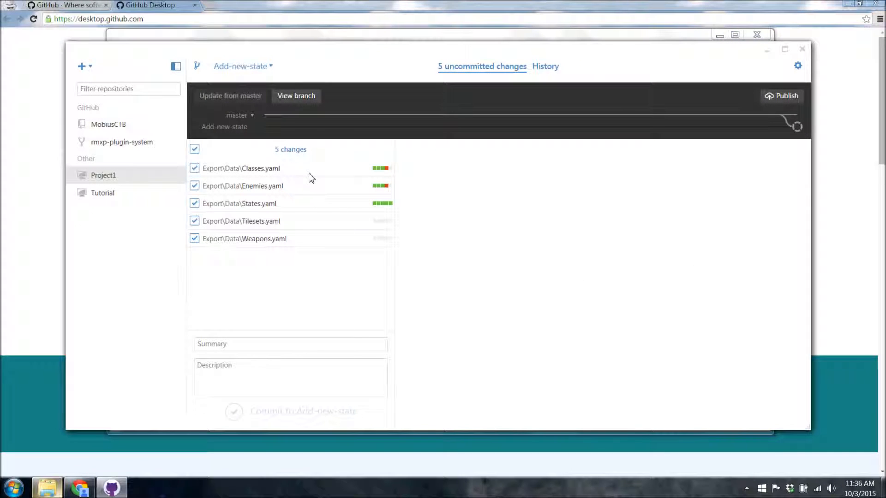
{"action": "left_click", "coordinate": [303, 211]}
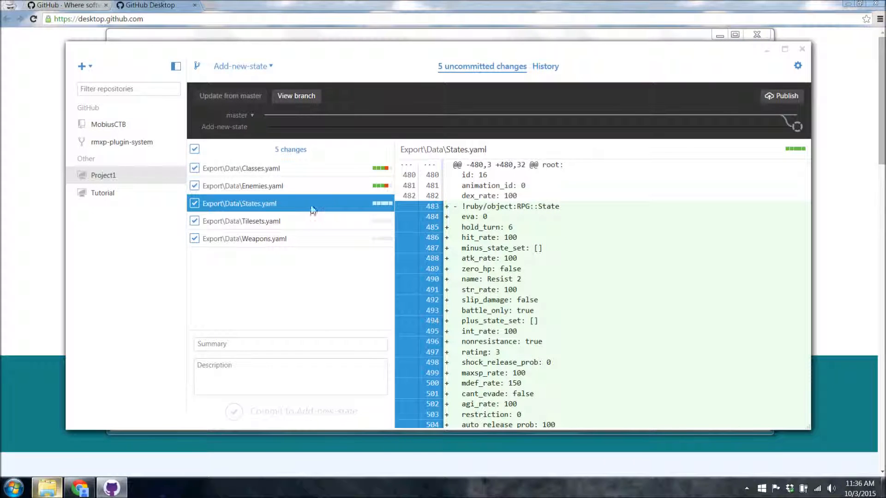
{"action": "left_click", "coordinate": [326, 186]}
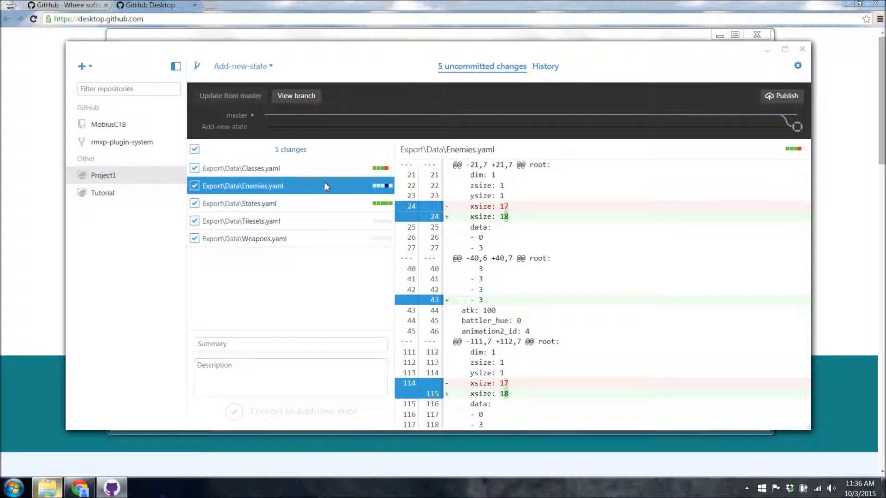
{"action": "left_click", "coordinate": [327, 169]}
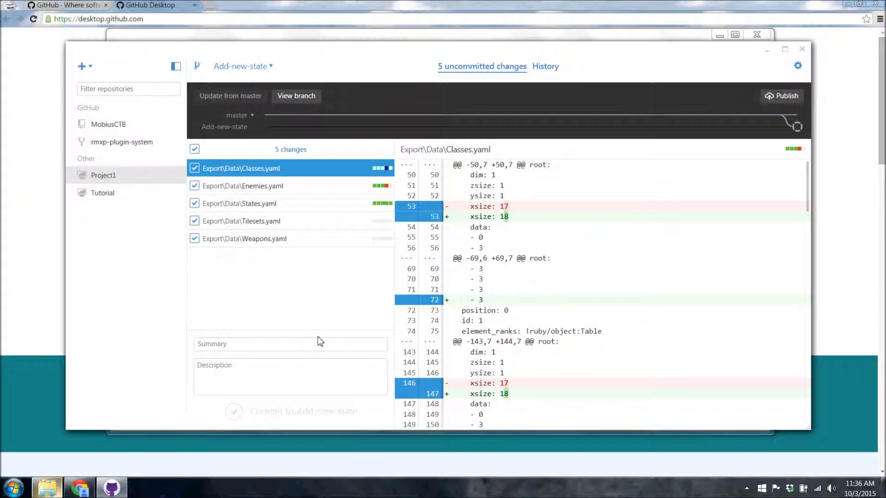
- Commit all pending changes to the Add-new-state branch with the summary "Added State"
{"action": "left_click", "coordinate": [292, 348]}
{"action": "type", "text": "Added State"}
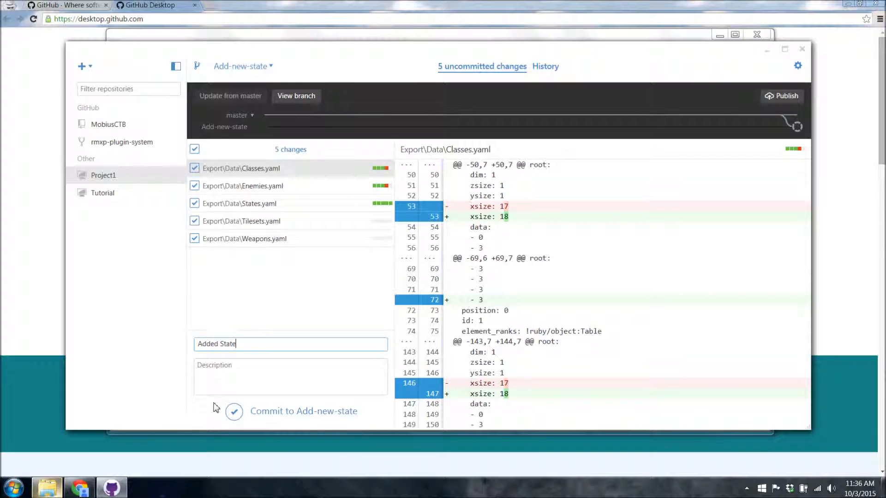
{"action": "left_click", "coordinate": [233, 410]}
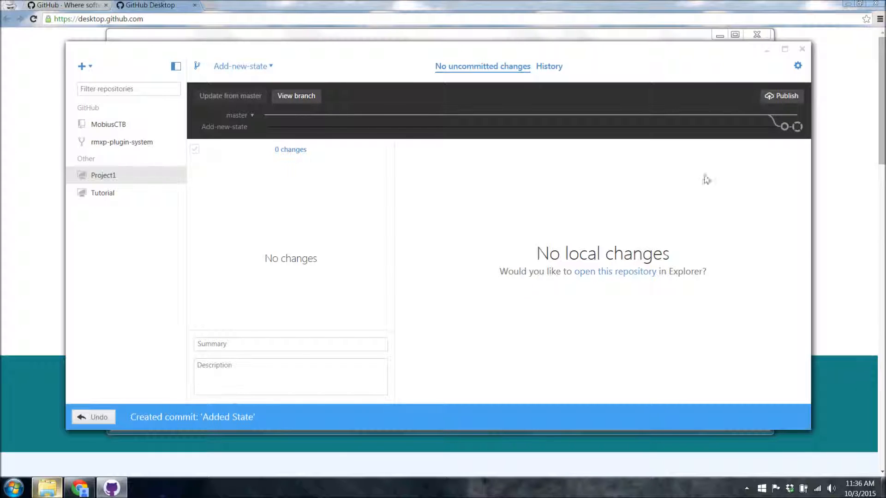
- Switch to the master branch, compare it with Add-new-state and update master from that branch
{"action": "left_click", "coordinate": [264, 68]}
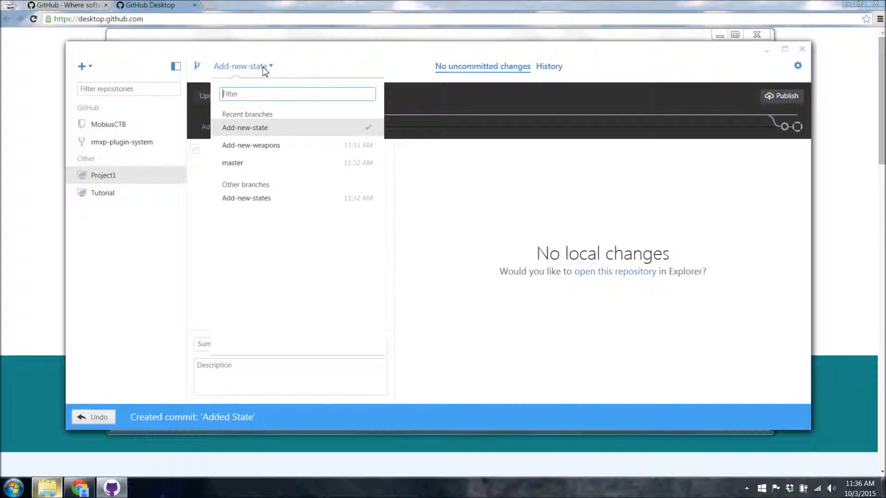
{"action": "left_click", "coordinate": [243, 164]}
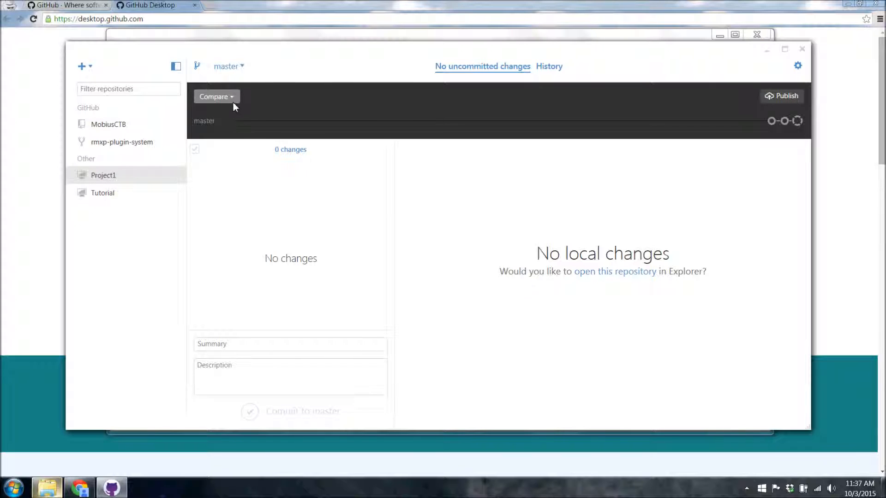
{"action": "left_click", "coordinate": [234, 98]}
{"action": "left_click", "coordinate": [241, 163]}
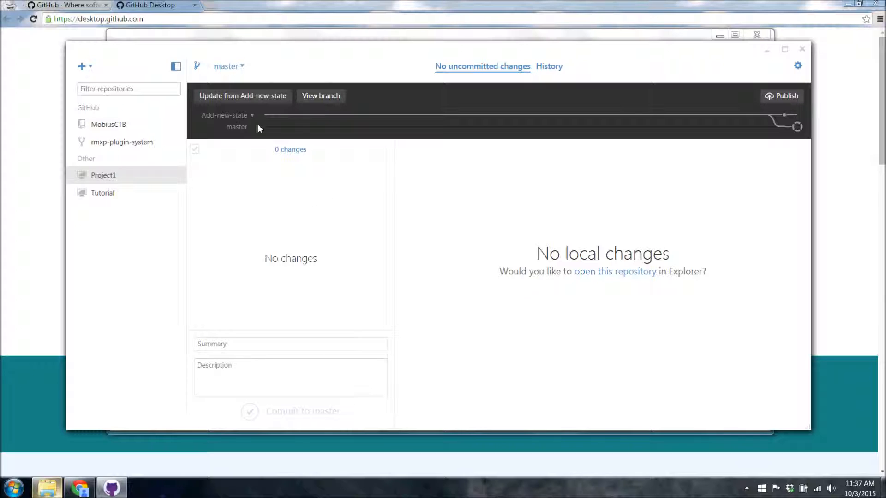
{"action": "left_click", "coordinate": [247, 99]}
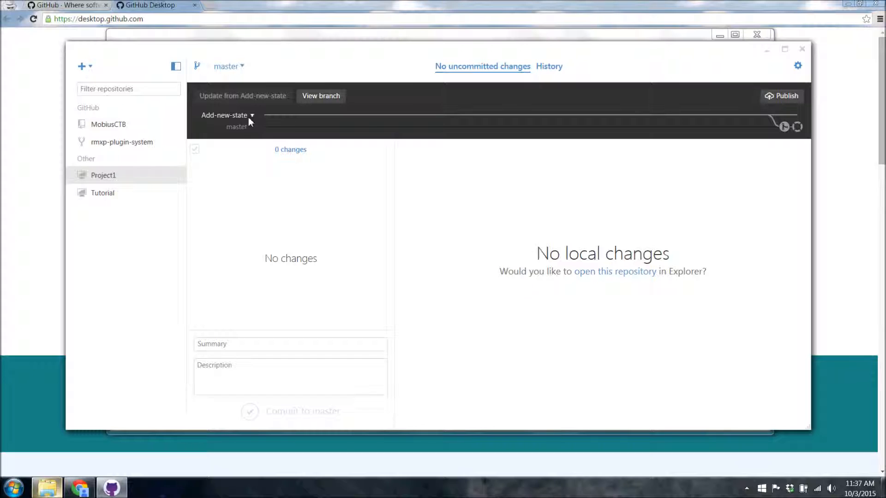
- Change the comparison branch to Add-new-weapons and update master from it
{"action": "left_click", "coordinate": [249, 119]}
{"action": "left_click", "coordinate": [239, 193]}
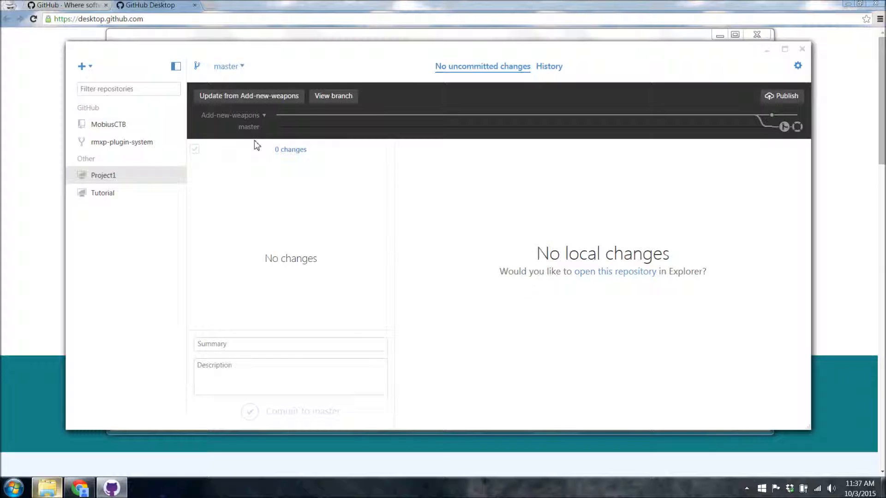
{"action": "left_click", "coordinate": [268, 98]}
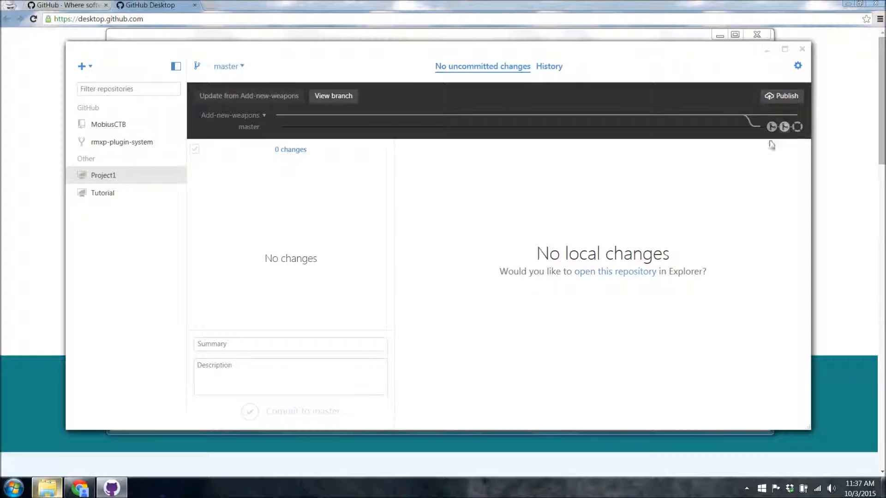
- Launch Project1 in RPG Maker XP with the Start RMXP batch file and check the database's states and weapons lists
{"action": "left_click", "coordinate": [59, 490]}
{"action": "double_click", "coordinate": [233, 245]}
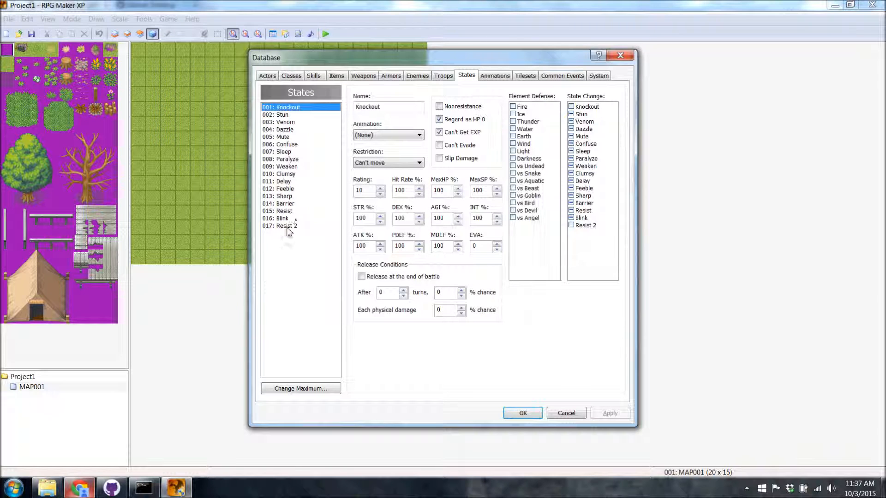
{"action": "left_click", "coordinate": [364, 76]}
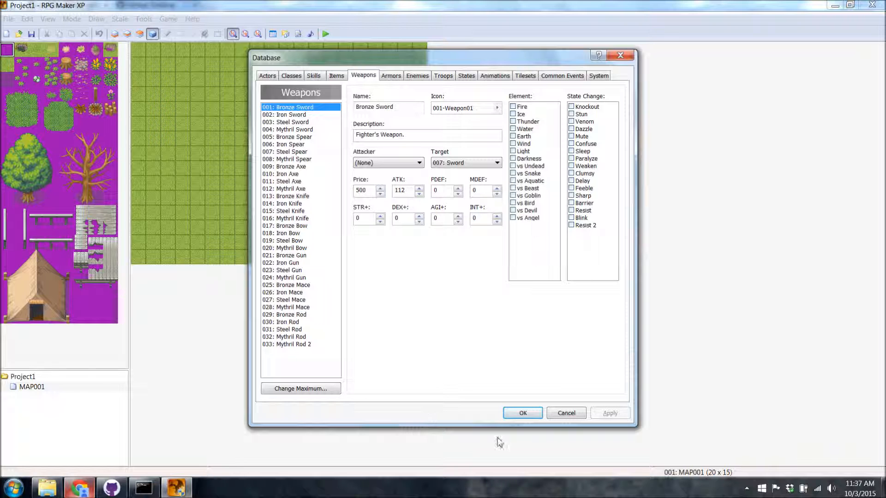
{"action": "left_click", "coordinate": [522, 413]}
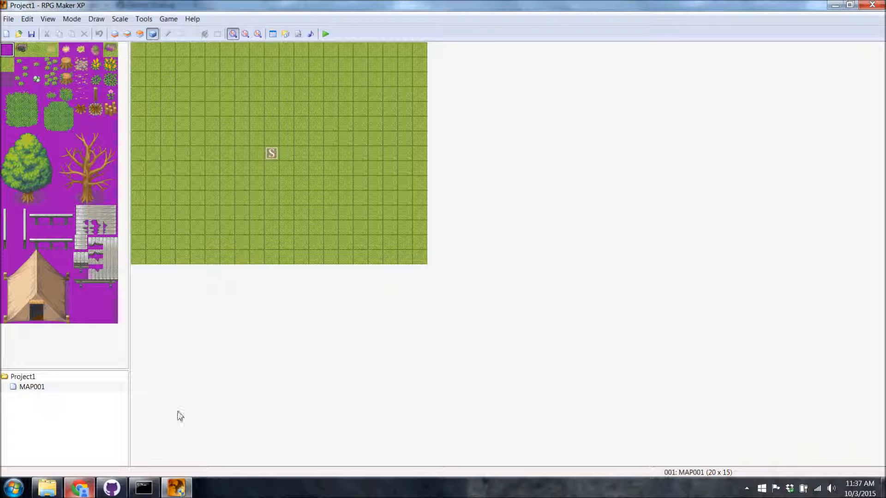
- Check the uncommitted changes in GitHub Desktop and inspect the data files in Project1's Data folder
{"action": "left_click", "coordinate": [111, 487]}
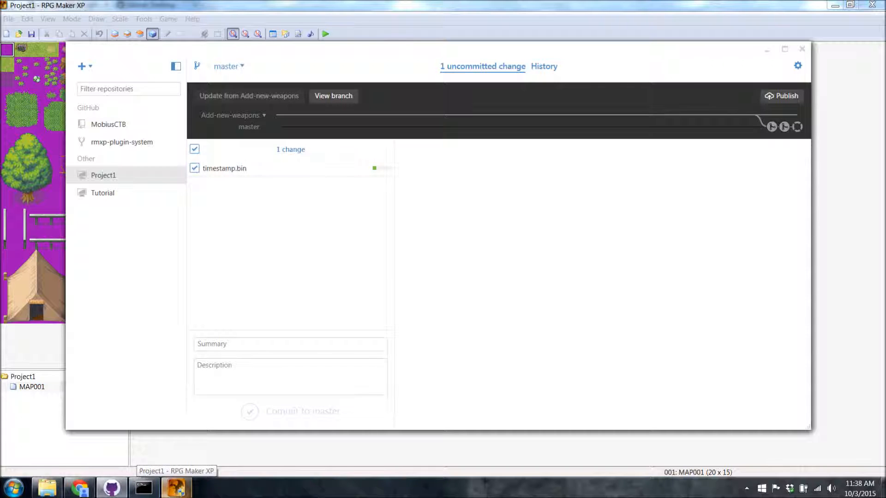
{"action": "left_click", "coordinate": [47, 488]}
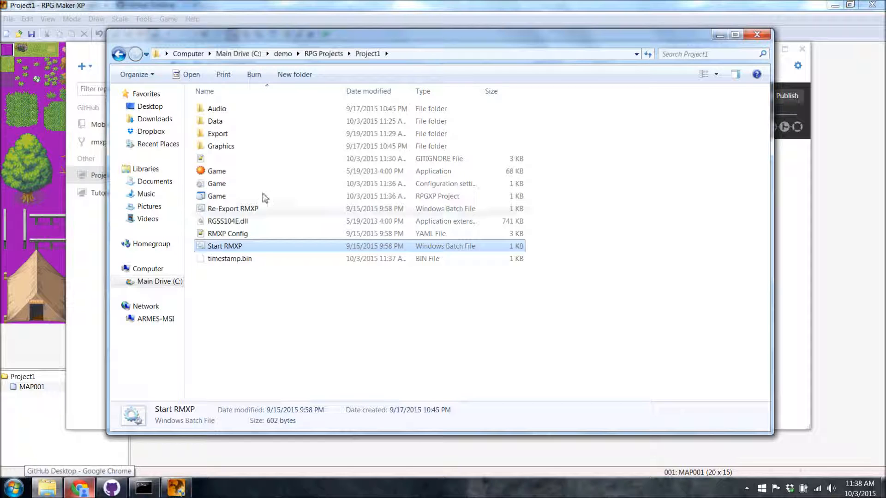
{"action": "left_click", "coordinate": [257, 125]}
{"action": "double_click", "coordinate": [257, 125]}
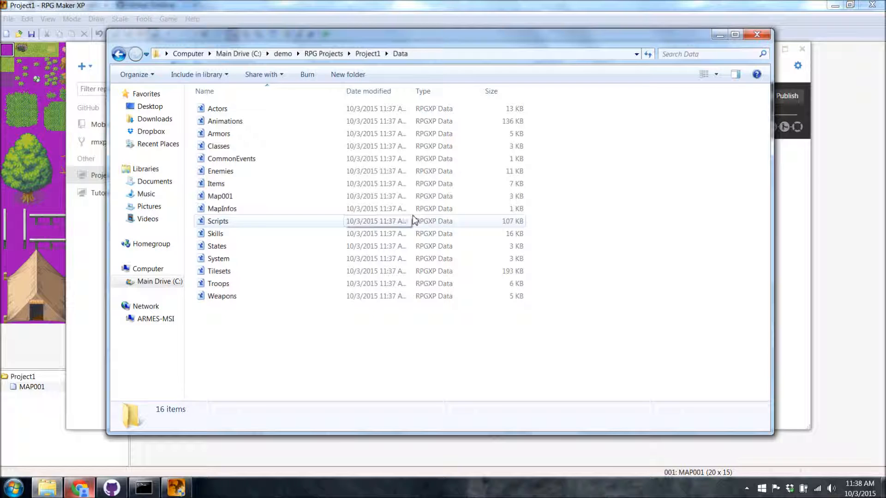
{"action": "left_click", "coordinate": [798, 215]}
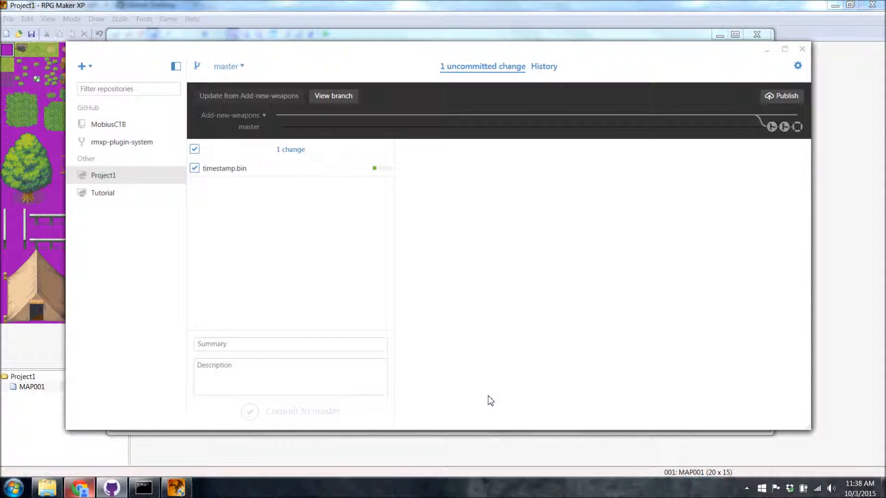
{"action": "left_click", "coordinate": [320, 376]}
- Return to RPG Maker XP and add a new map MAP002 under Project1 with the default settings
{"action": "left_click", "coordinate": [396, 450]}
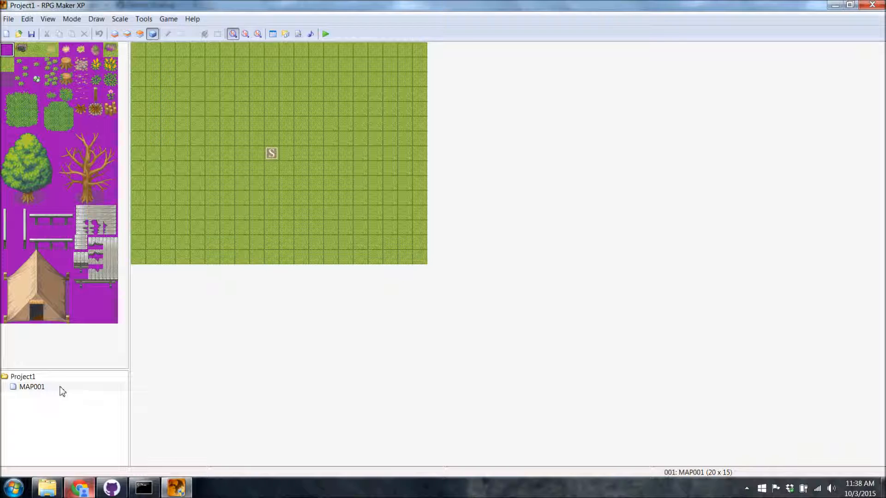
{"action": "left_click", "coordinate": [28, 377]}
{"action": "right_click", "coordinate": [35, 381]}
{"action": "left_click", "coordinate": [54, 386]}
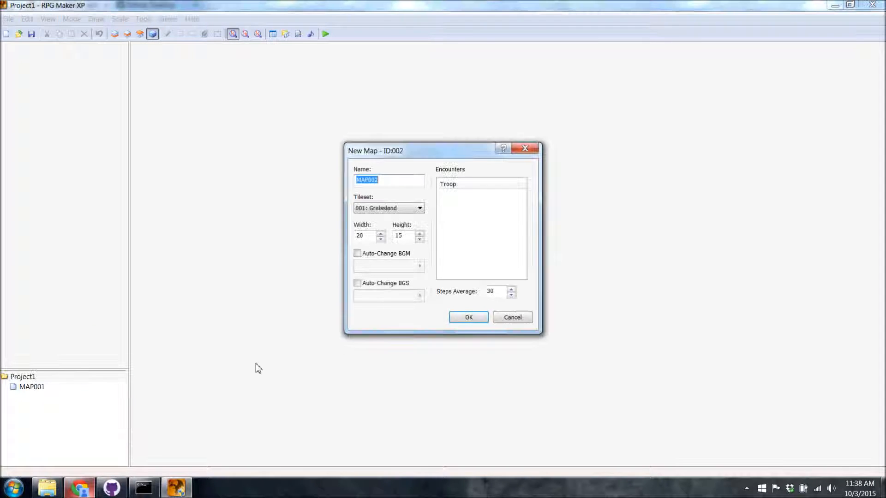
{"action": "left_click", "coordinate": [455, 319]}
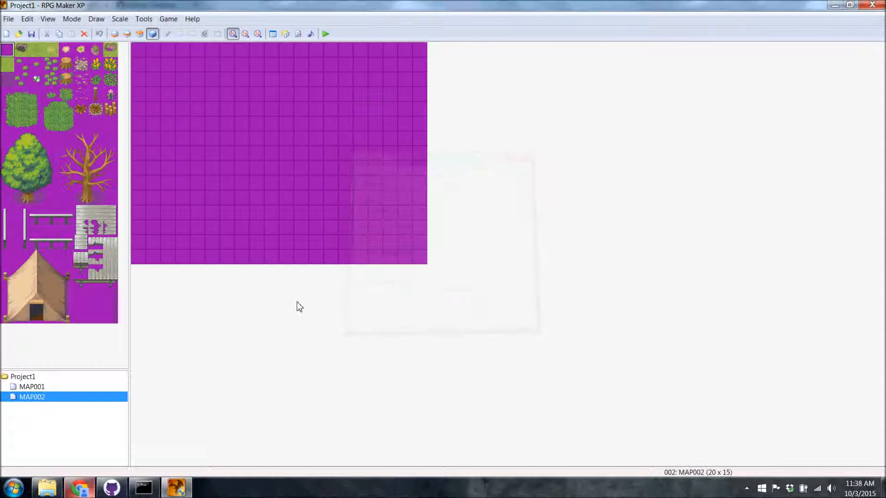
- Add another default map, MAP003, directly under Project1 and view both new maps
{"action": "right_click", "coordinate": [39, 379]}
{"action": "left_click", "coordinate": [41, 386]}
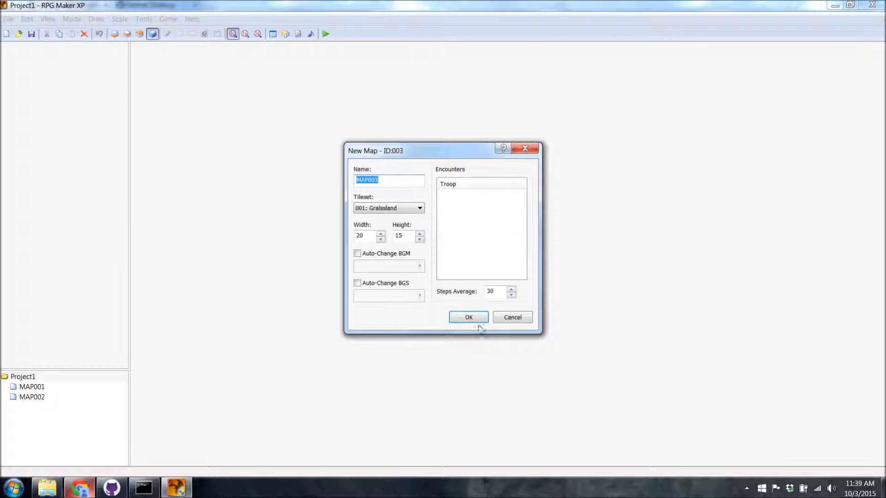
{"action": "left_click", "coordinate": [459, 319]}
{"action": "left_click", "coordinate": [42, 397]}
{"action": "left_click", "coordinate": [41, 405]}
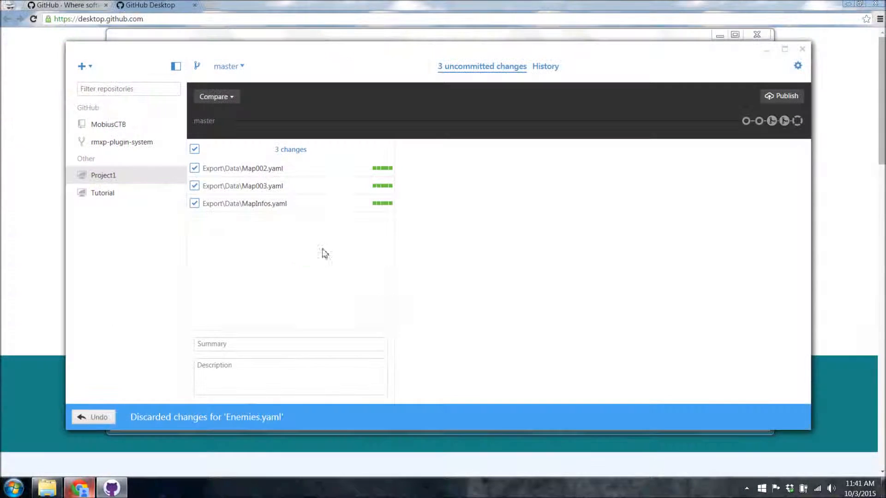
- Review the uncommitted changes to Map002.yaml, Map003.yaml and MapInfos.yaml on master in GitHub Desktop
{"action": "left_click", "coordinate": [347, 169]}
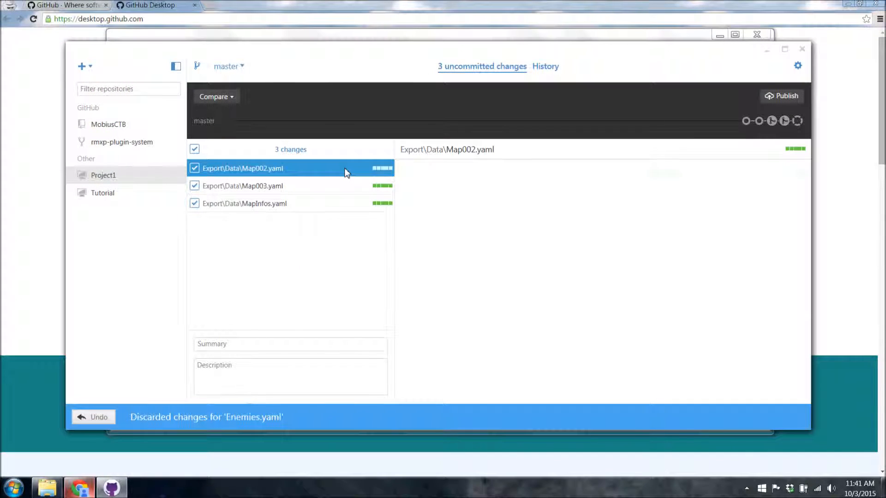
{"action": "left_click", "coordinate": [341, 187]}
{"action": "left_click", "coordinate": [346, 204]}
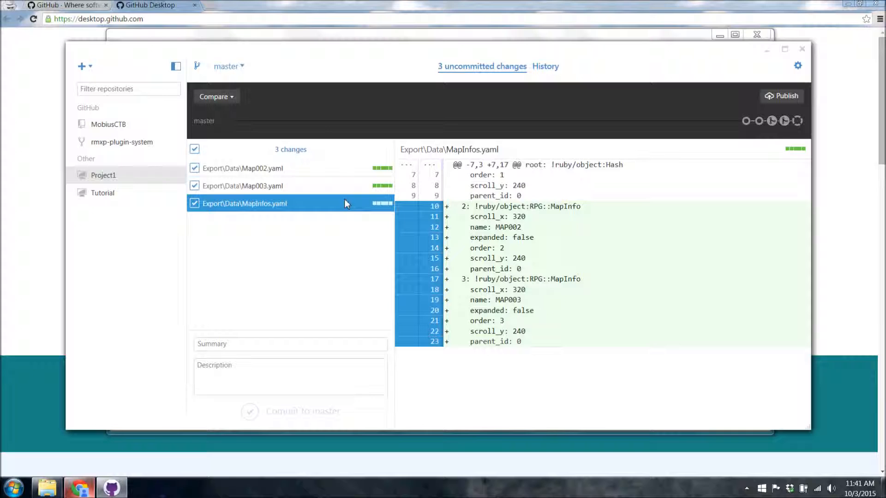